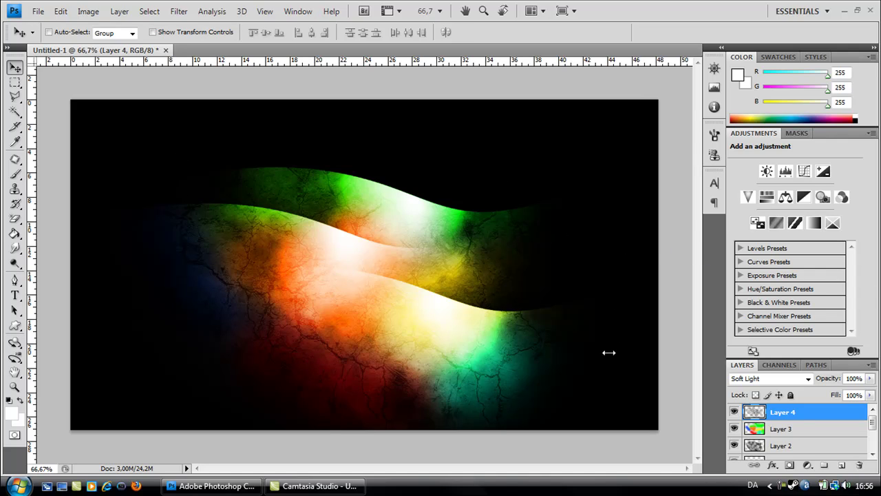
- Create a new 1366×768 px document at 72 ppi
left_click(33, 15)
left_click(38, 35)
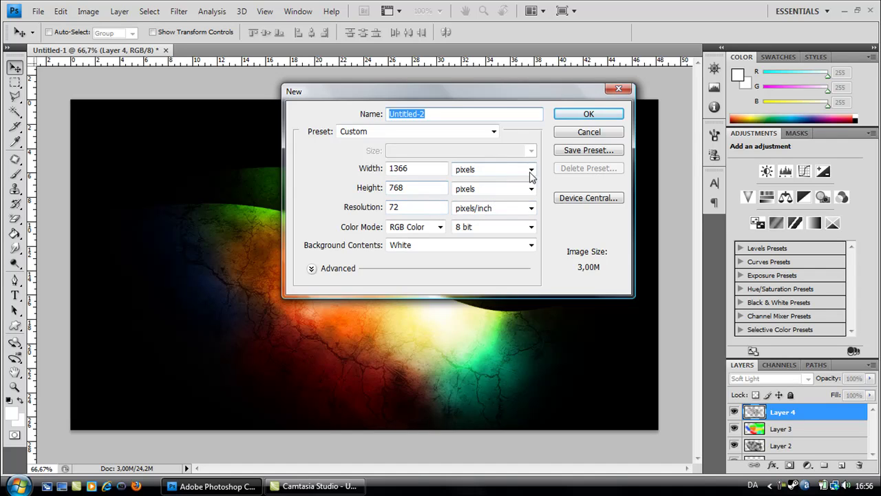
left_click(584, 115)
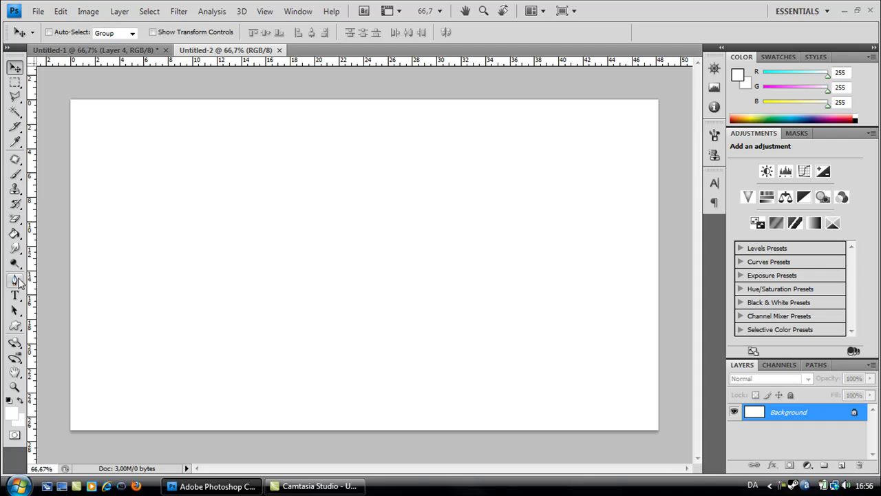
- Fill the canvas solid black with the Paint Bucket, using black as the foreground colour
left_click(14, 233)
left_click(11, 413)
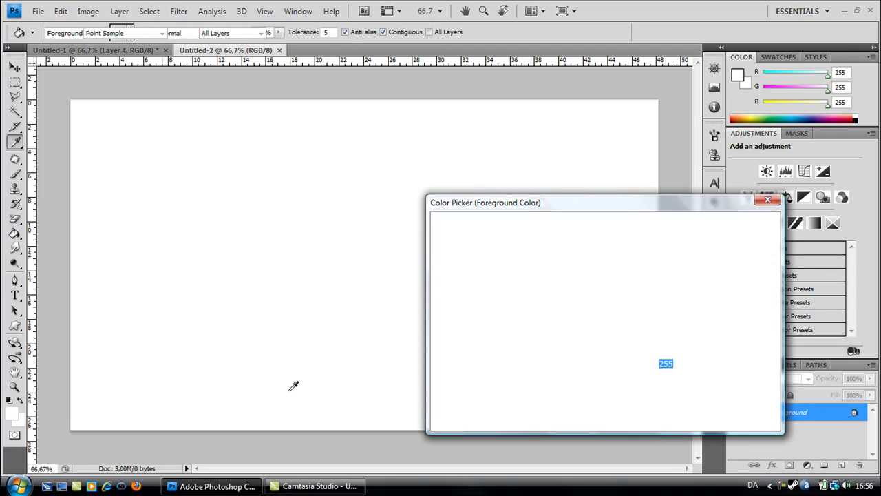
left_click(736, 224)
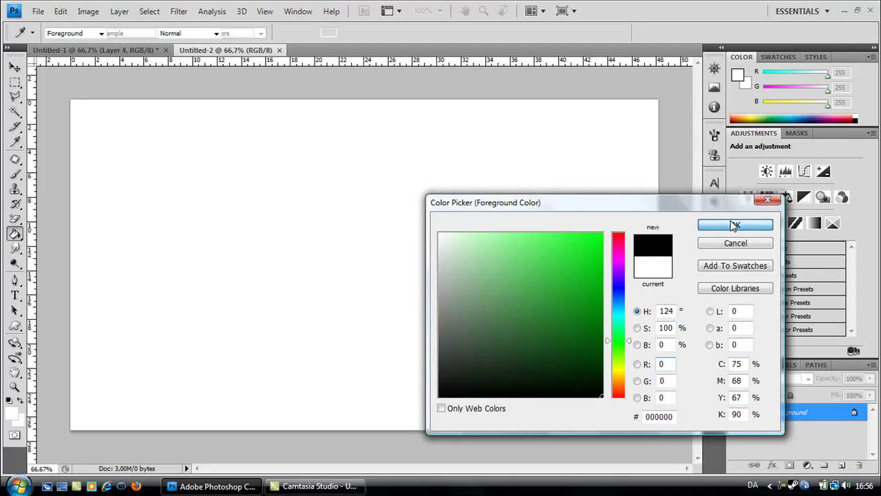
left_click(357, 231)
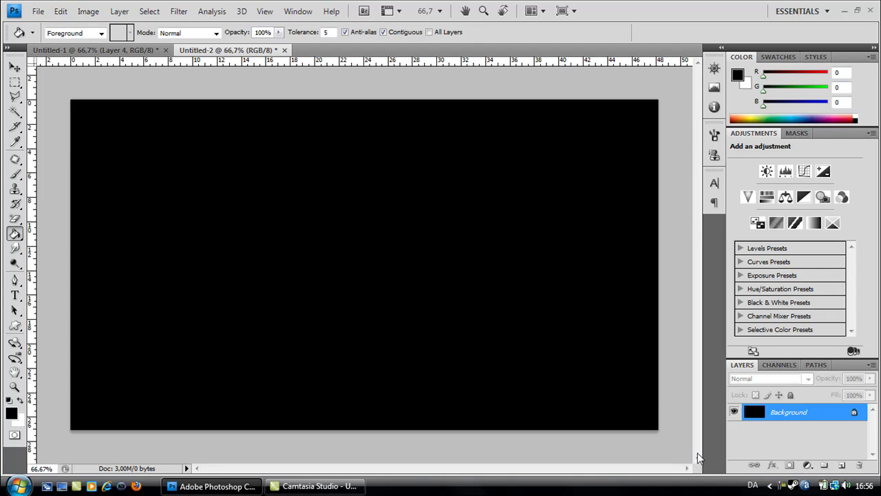
- Add a new layer and set the brush to 504 px with 0% hardness
left_click(841, 465)
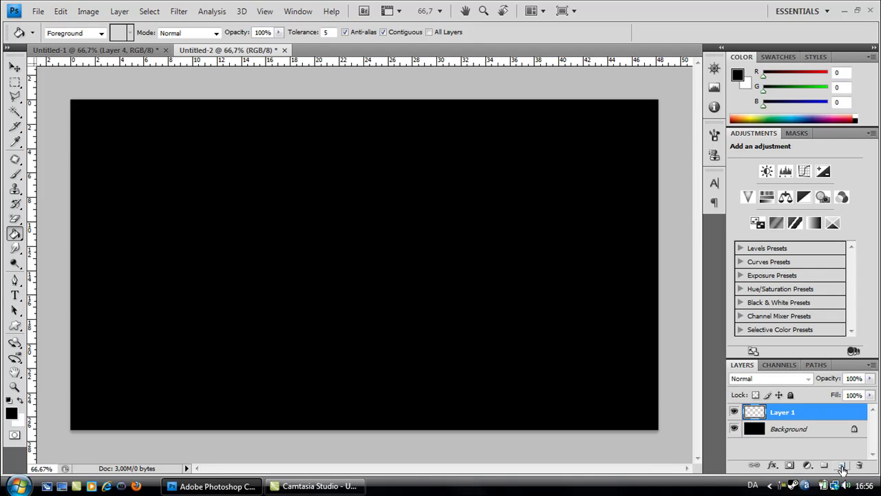
left_click(15, 175)
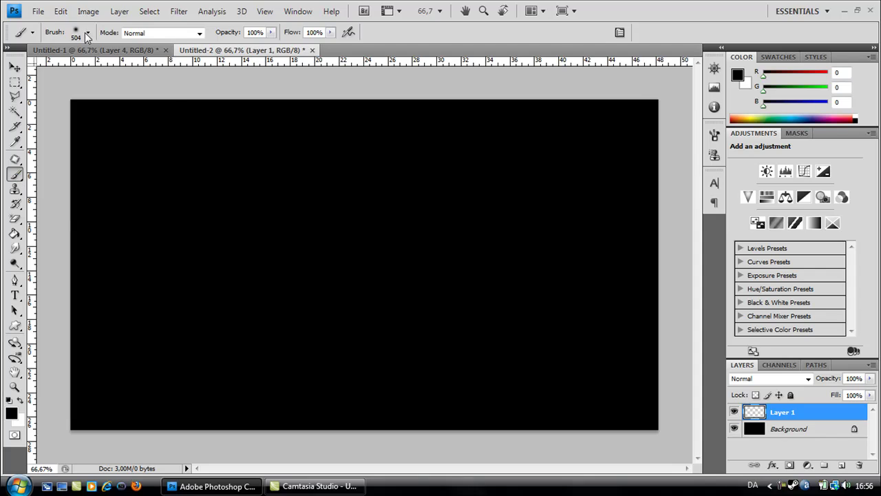
left_click(85, 32)
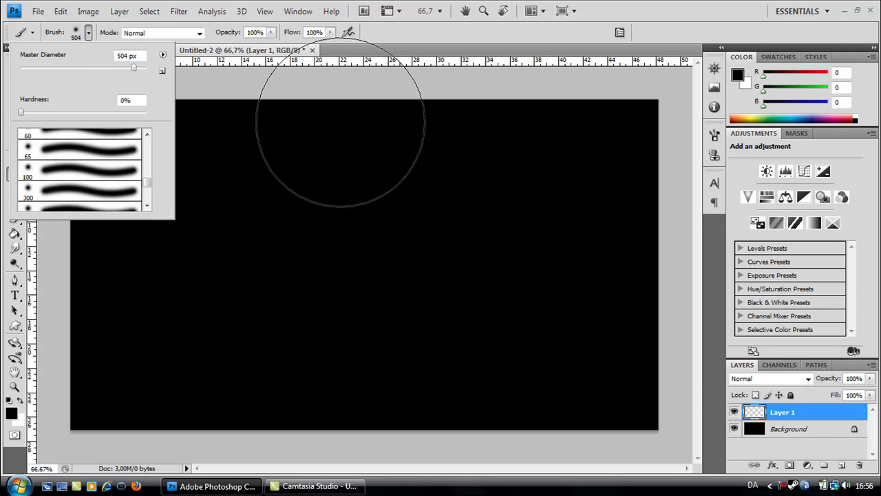
- Paint a soft white glow near the top centre of the canvas
left_click(11, 413)
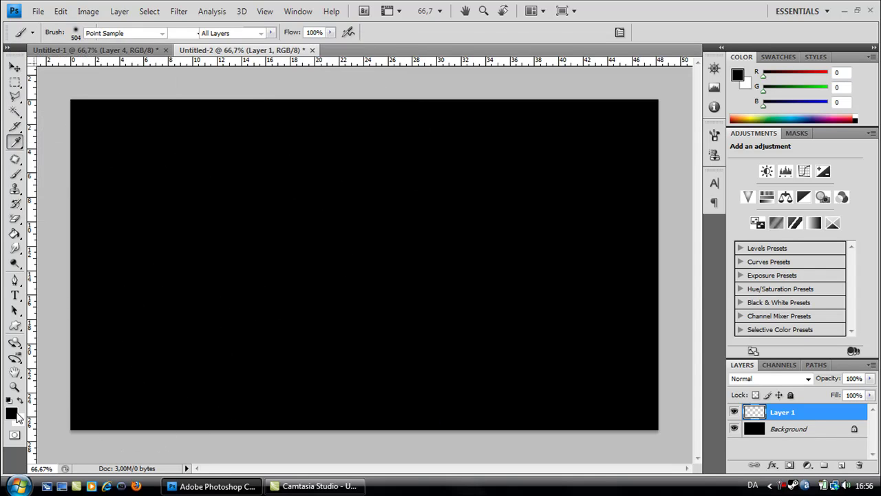
left_click_drag(512, 291, 367, 176)
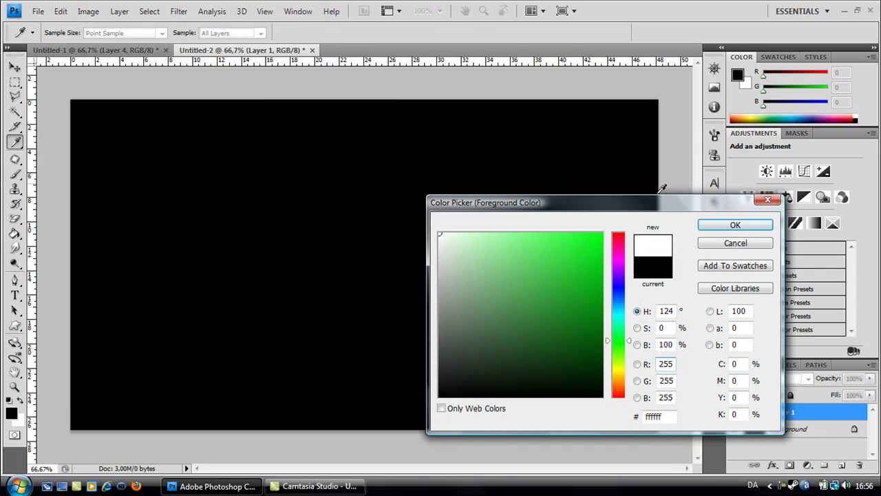
left_click(735, 225)
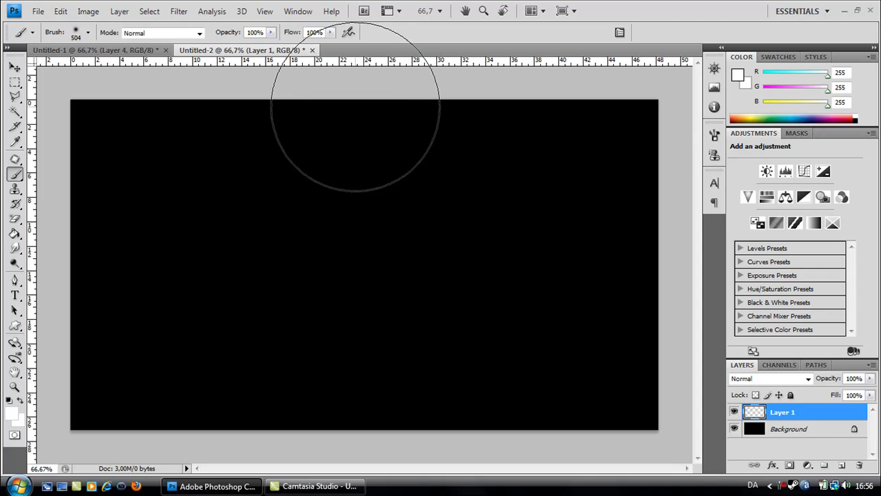
left_click(356, 106)
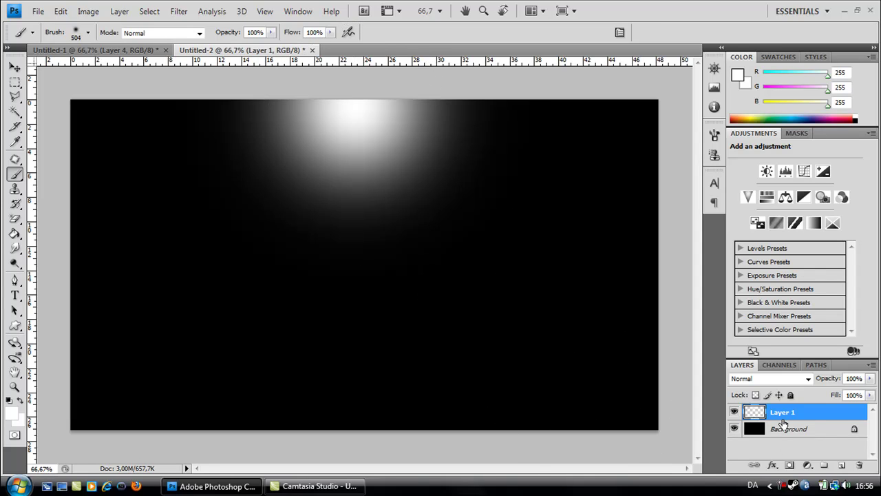
left_click(15, 67)
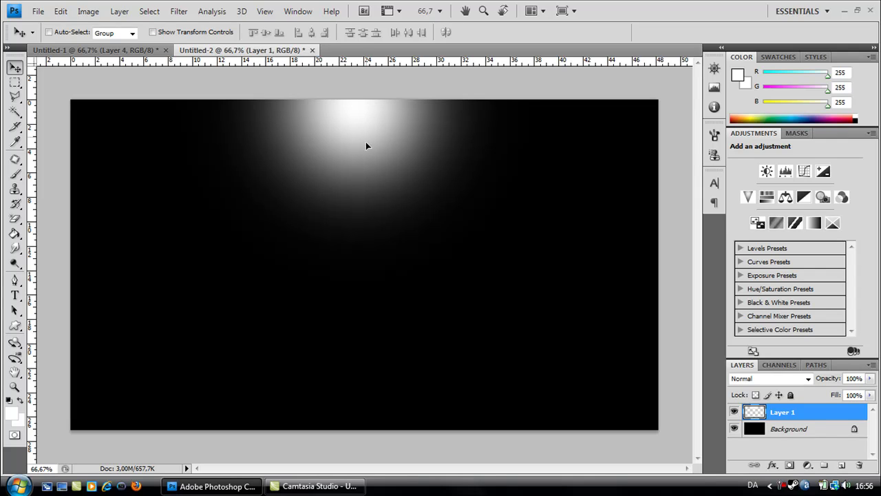
- Move the glow down, apply a Twirl at angle 65, then move the wave back up
left_click_drag(366, 145, 376, 250)
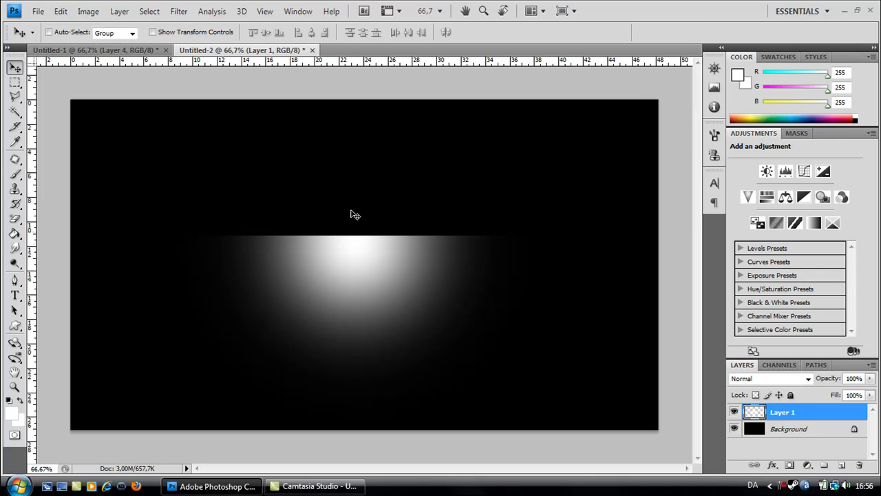
left_click(178, 11)
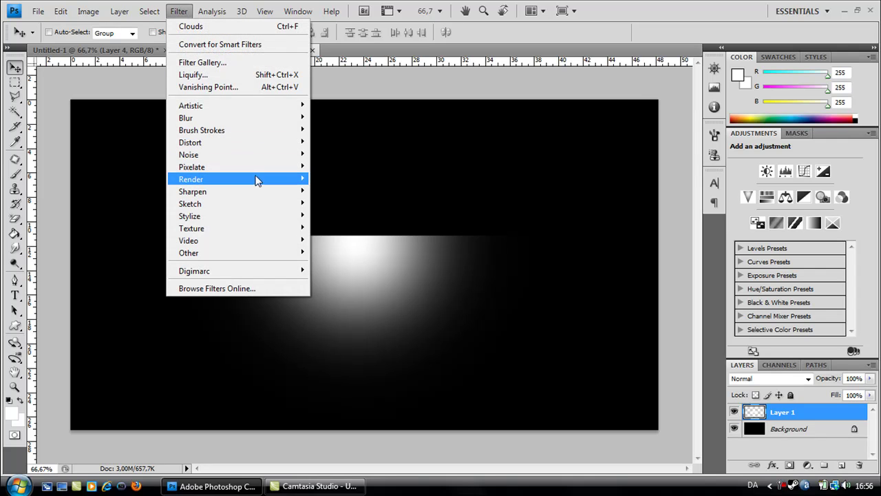
mouse_move(234, 165)
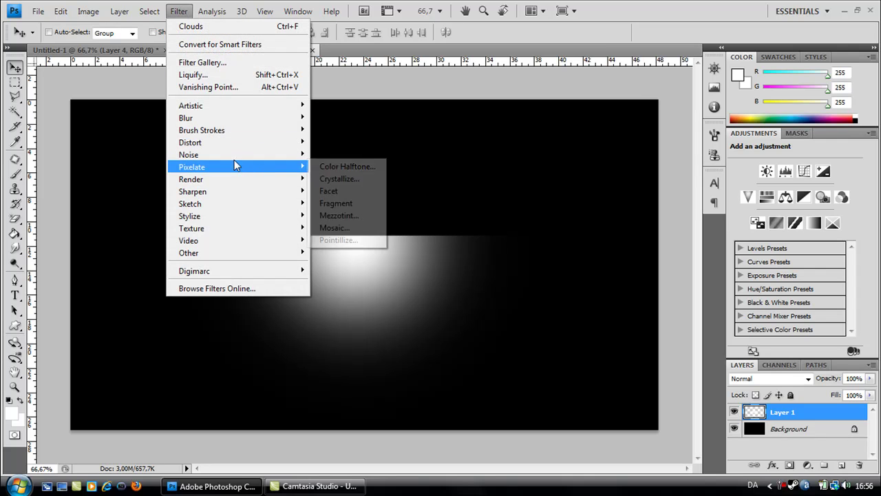
mouse_move(220, 142)
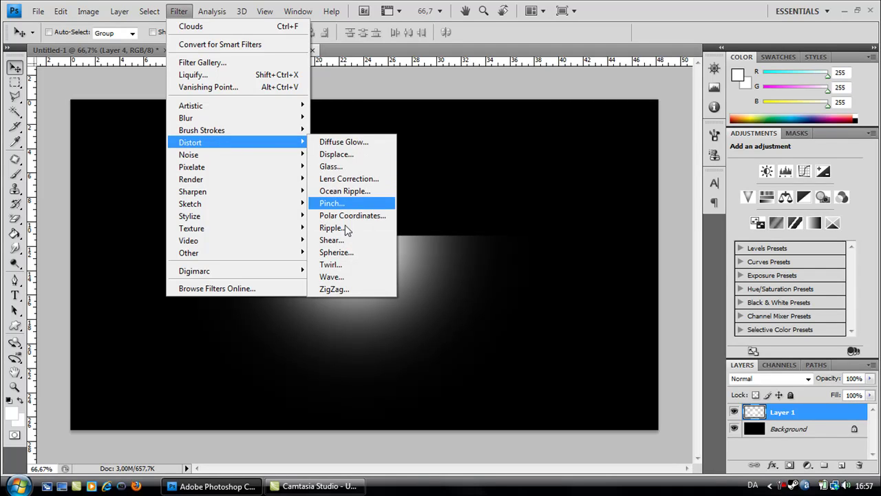
left_click(354, 268)
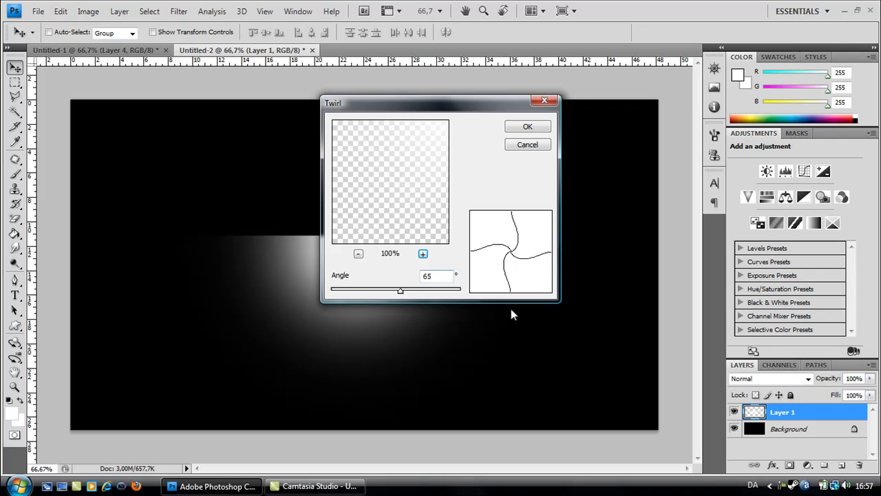
left_click(527, 127)
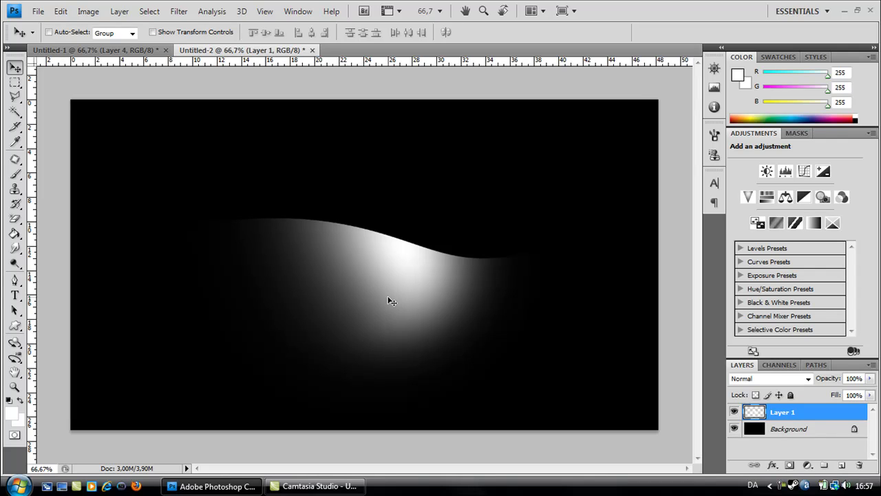
left_click_drag(384, 287, 383, 227)
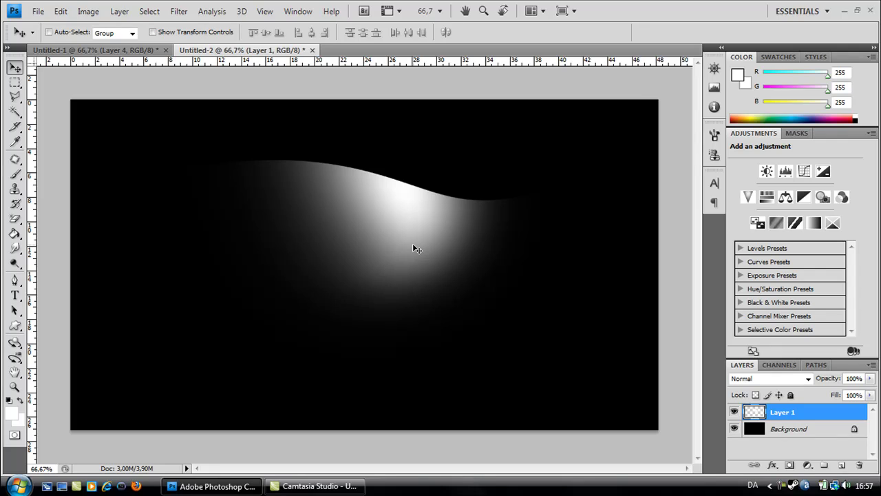
- Duplicate the ribbon layer and shift the copy slightly lower and to the left
key("ctrl+j")
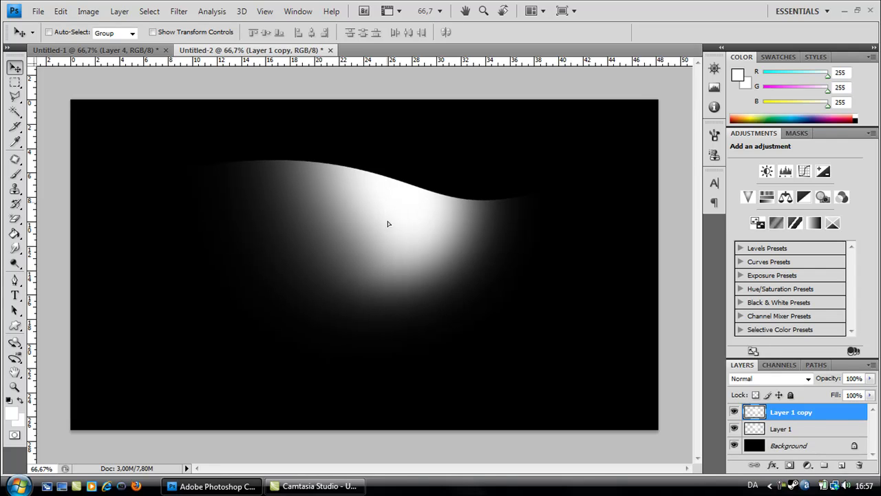
left_click_drag(388, 224, 388, 244)
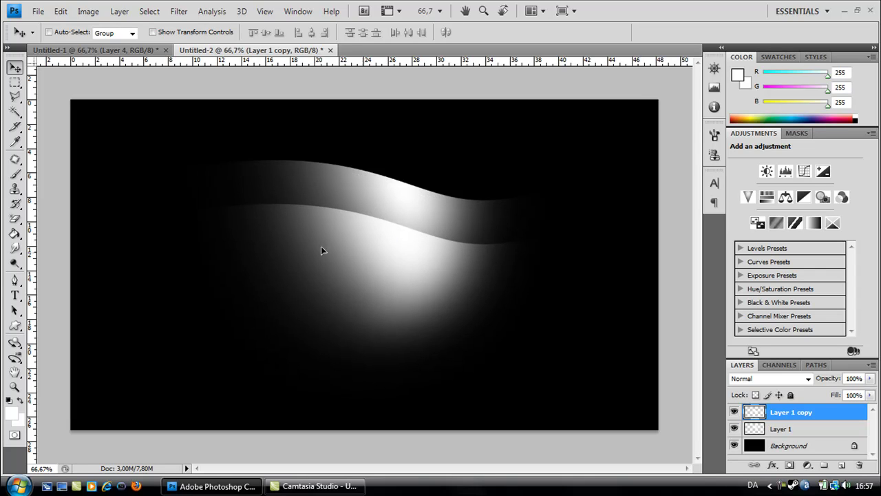
key("shift+Left")
key("shift+Left")
key("shift+Left")
key("shift+Left")
key("shift+Left")
key("shift+Left")
key("shift+Left")
key("shift+Left")
key("shift+Left")
key("shift+Left")
key("shift+Left")
key("shift+Left")
key("shift+Left")
key("shift+Left")
key("shift+Left")
key("shift+Left")
key("shift+Left")
key("shift+Left")
key("shift+Left")
key("shift+Left")
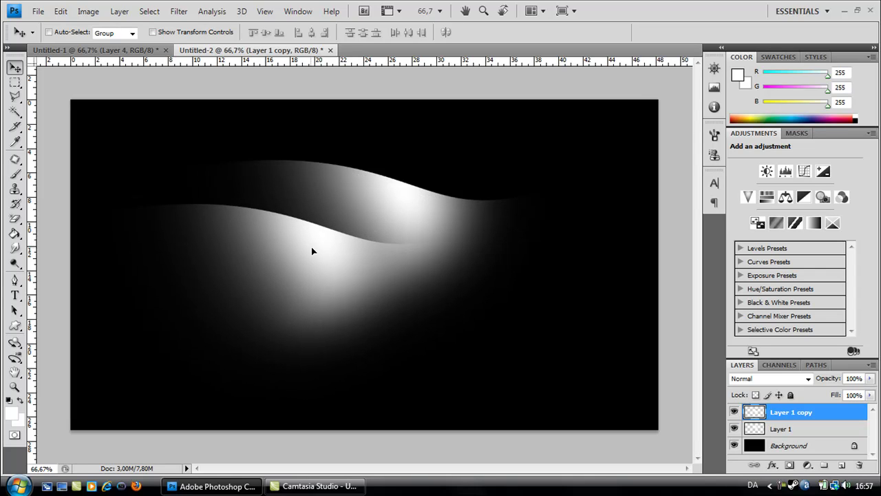
key("shift+Up")
key("shift+Up")
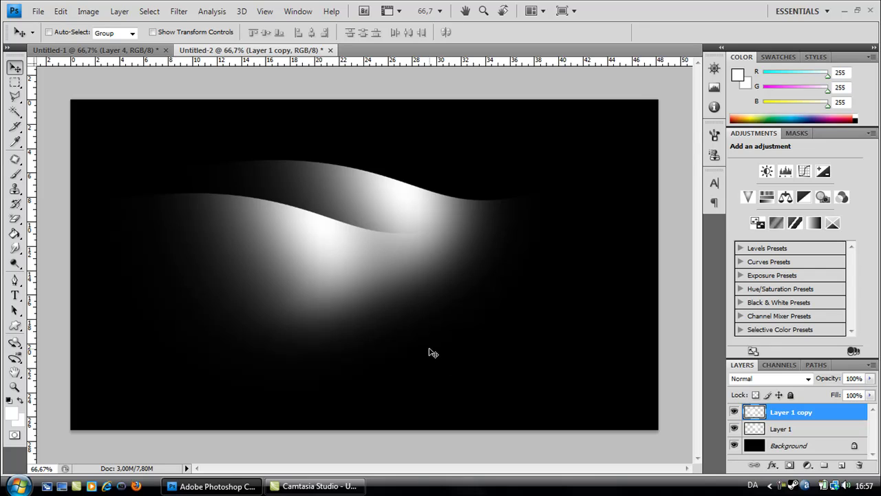
- Duplicate the copy again and nudge the third wave down and to the right
key("ctrl+j")
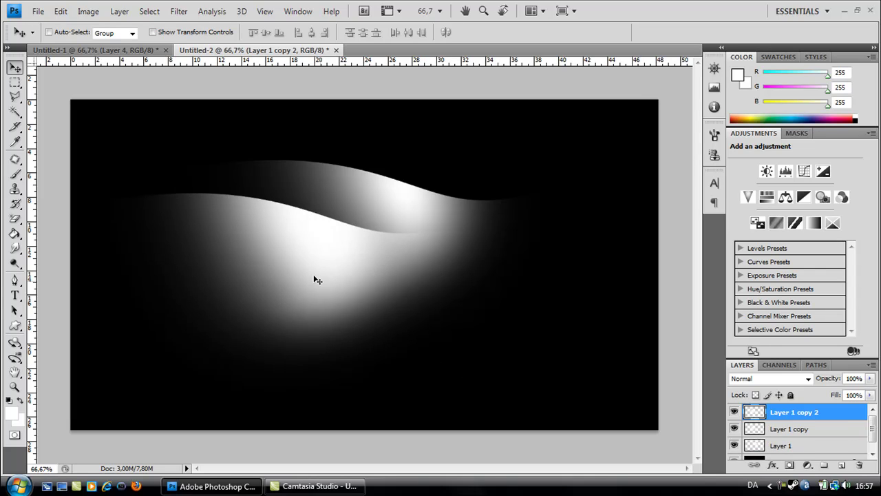
key("shift+Down")
key("shift+Down")
key("shift+Down")
key("shift+Down")
key("shift+Down")
key("shift+Down")
key("shift+Down")
key("shift+Down")
key("shift+Down")
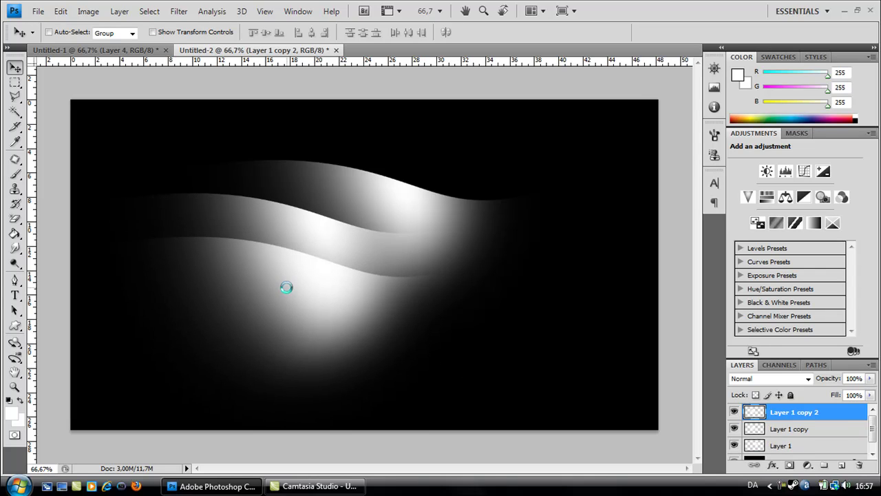
key("shift+Right")
key("shift+Right")
key("shift+Right")
key("shift+Right")
key("shift+Right")
key("shift+Right")
key("shift+Right")
key("shift+Right")
key("shift+Right")
key("shift+Right")
key("shift+Right")
key("shift+Right")
key("shift+Right")
key("shift+Right")
key("shift+Right")
key("shift+Right")
key("shift+Right")
key("shift+Right")
key("shift+Right")
key("shift+Right")
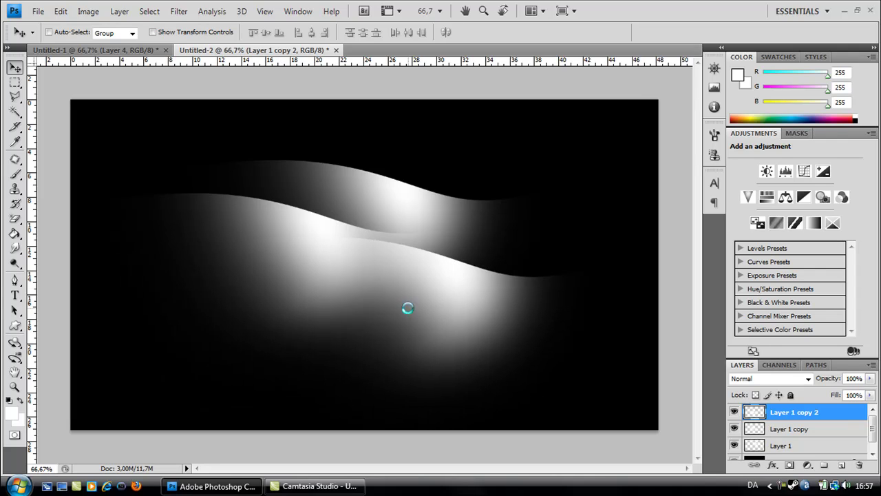
key("shift+Down")
key("shift+Down")
key("shift+Down")
key("shift+Down")
key("shift+Down")
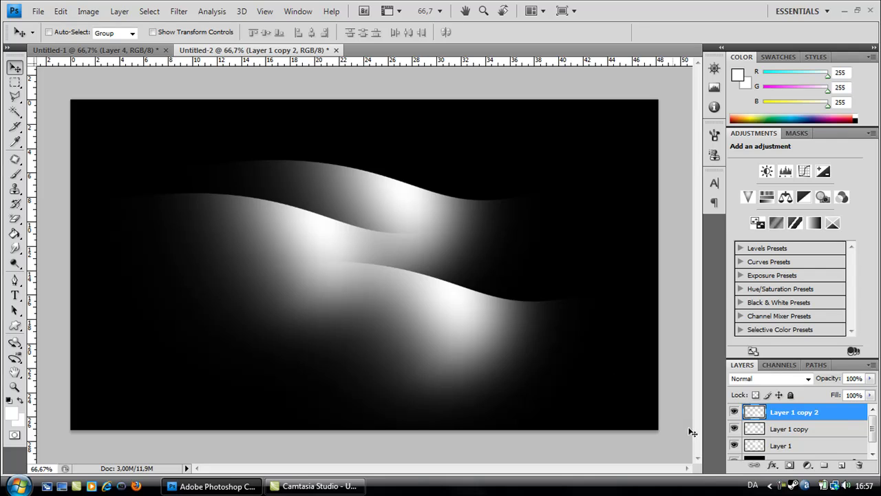
- Add empty Layer 2 and choose the Polygonal Lasso with 25 px feather
left_click(843, 467)
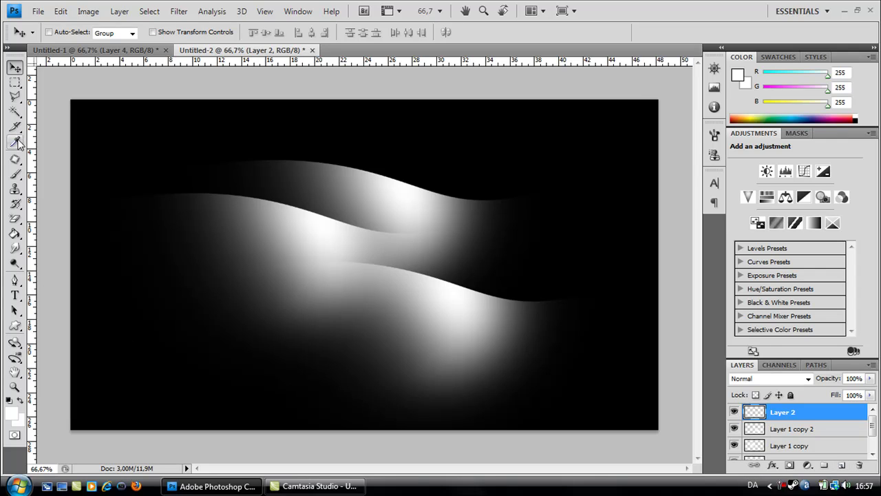
left_click(16, 96)
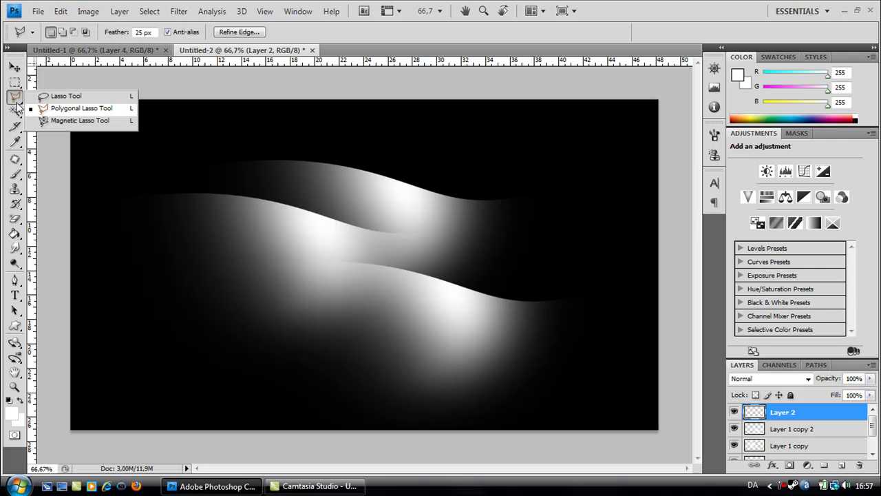
left_click(17, 104)
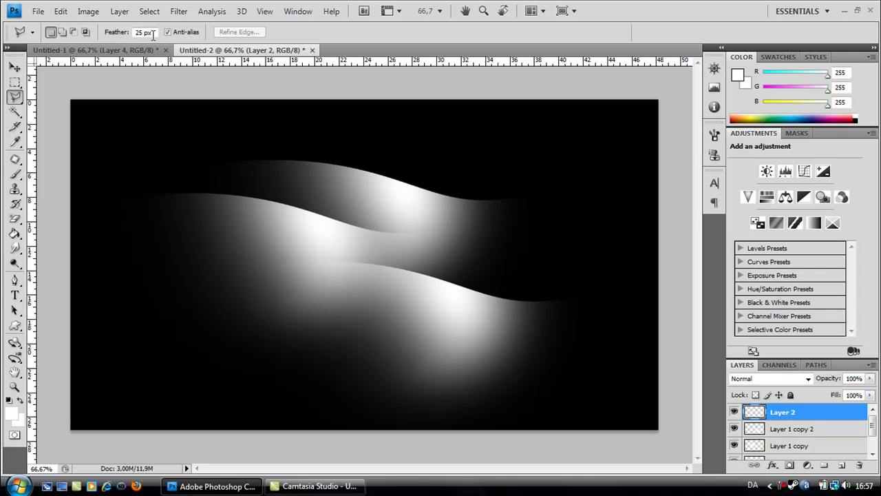
- Outline a closed polygonal selection around the wave bands
left_click(177, 340)
left_click(124, 191)
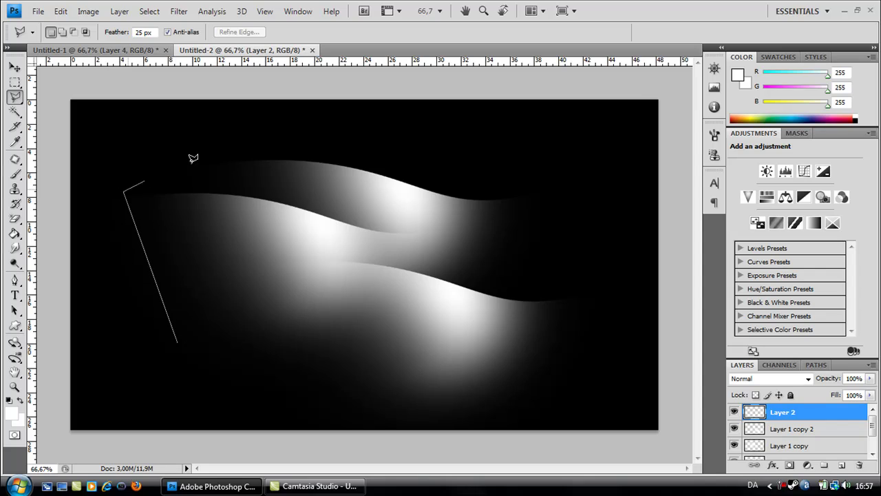
left_click(246, 137)
left_click(422, 167)
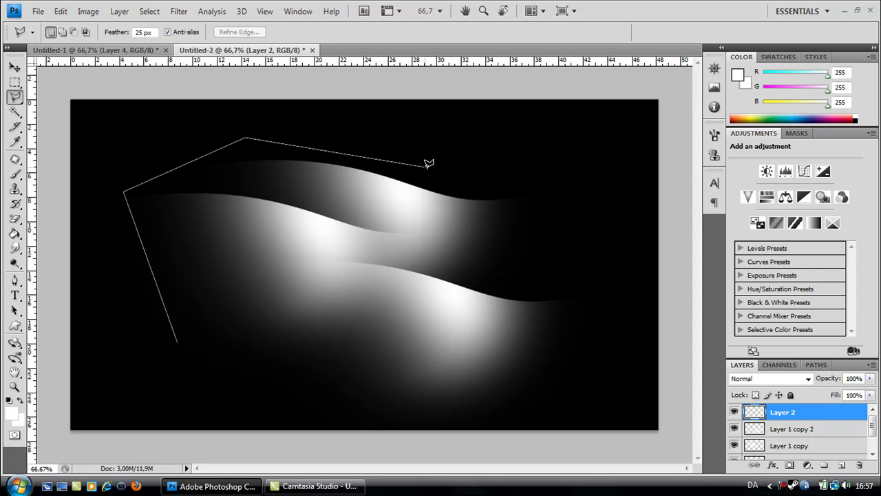
left_click(559, 172)
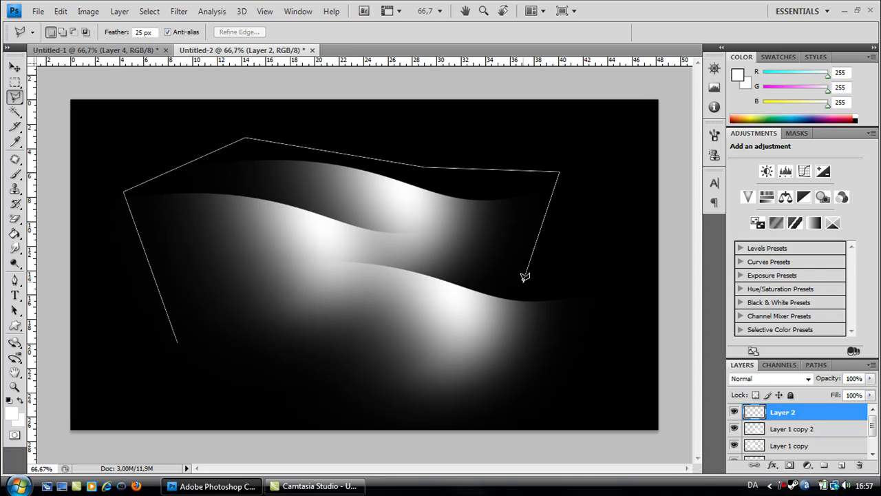
left_click(523, 280)
left_click(605, 285)
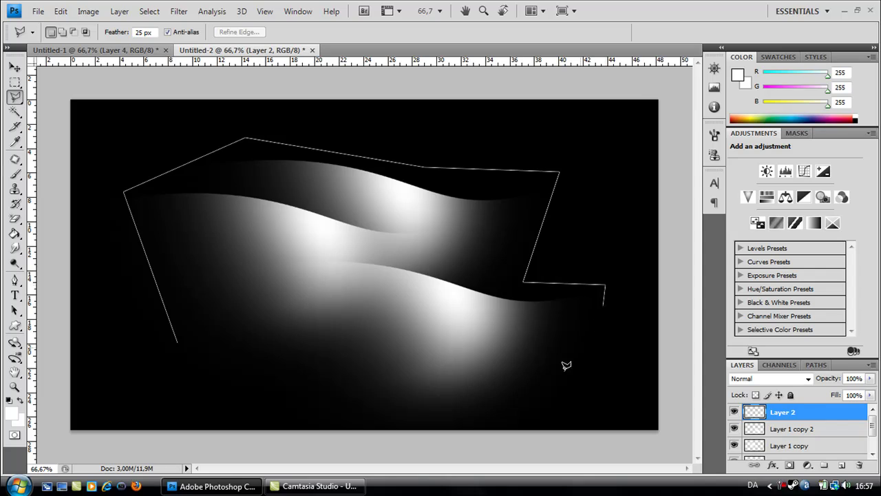
left_click(529, 457)
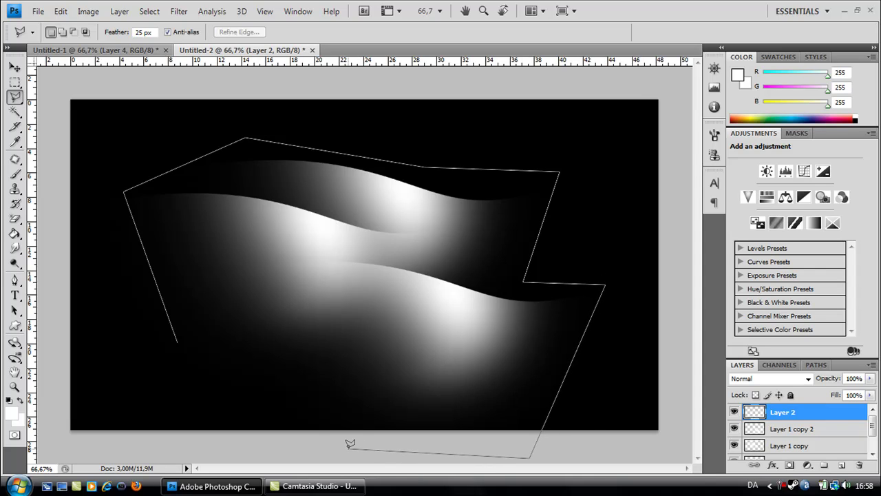
left_click(179, 340)
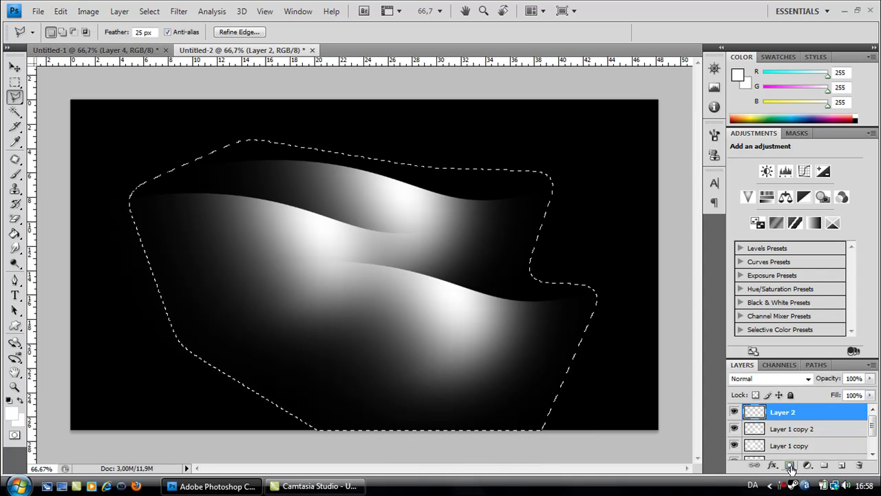
- Fill the feathered selection with pure black using the Paint Bucket
left_click(15, 234)
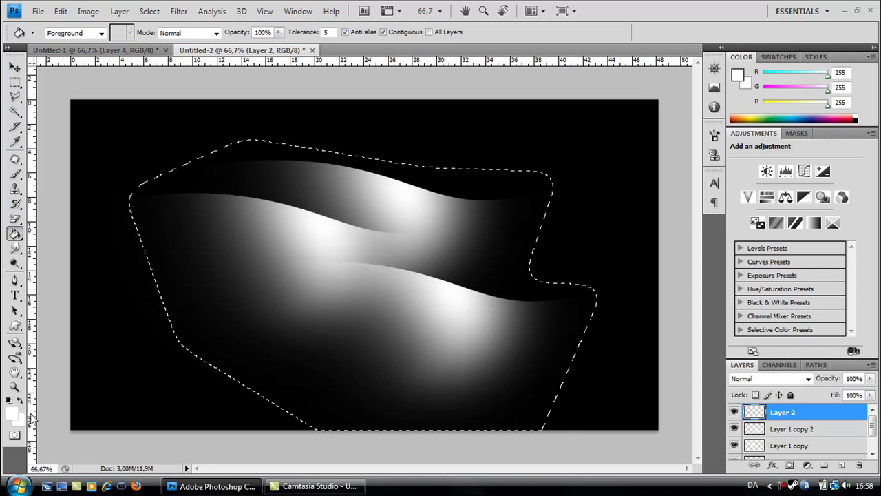
left_click(12, 414)
left_click_drag(475, 392, 603, 398)
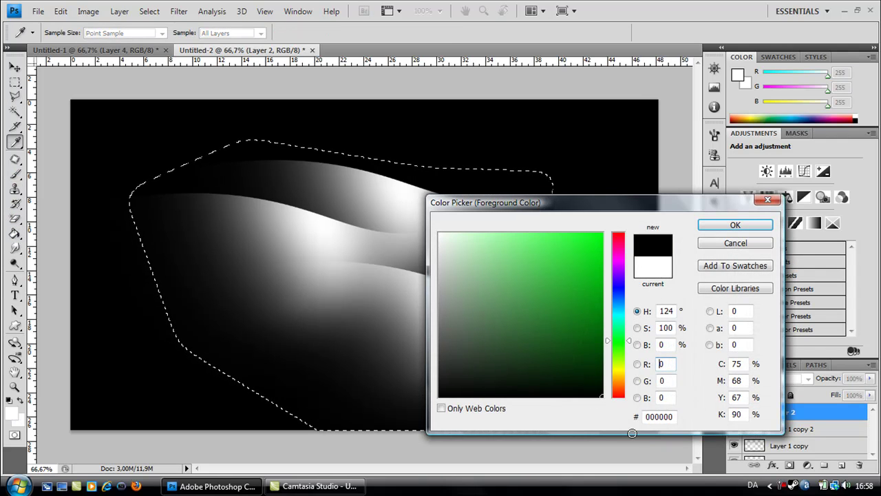
left_click(737, 224)
left_click(409, 278)
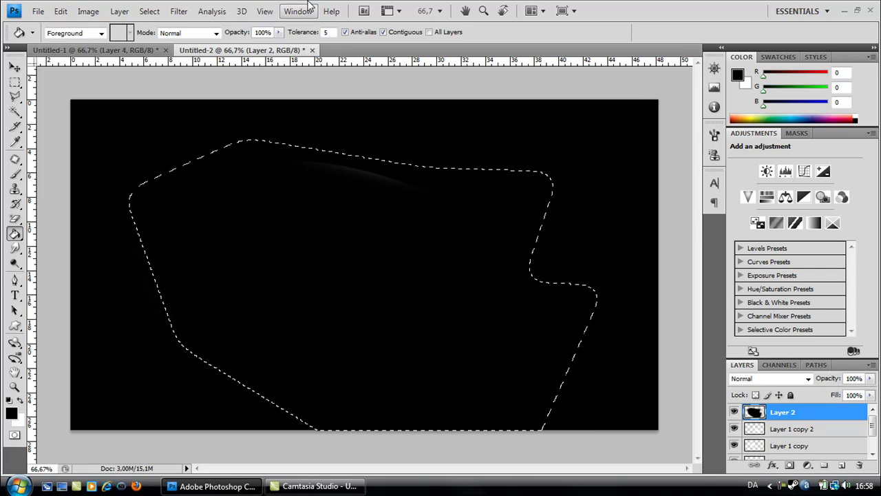
- Render Clouds inside the selection via Filter > Render > Clouds
left_click(178, 13)
mouse_move(224, 163)
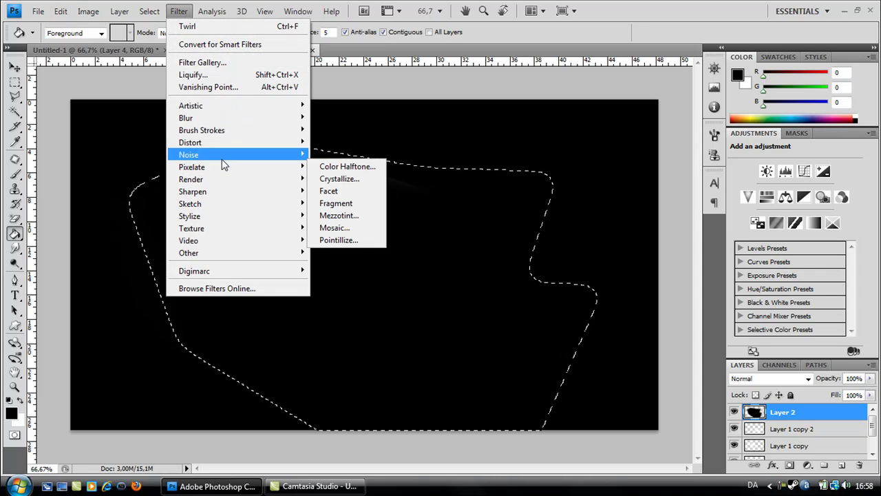
mouse_move(216, 180)
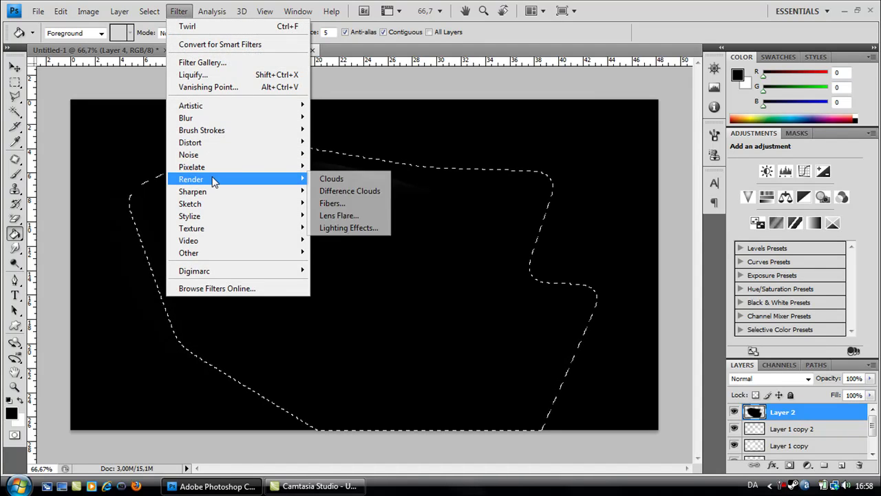
left_click(324, 177)
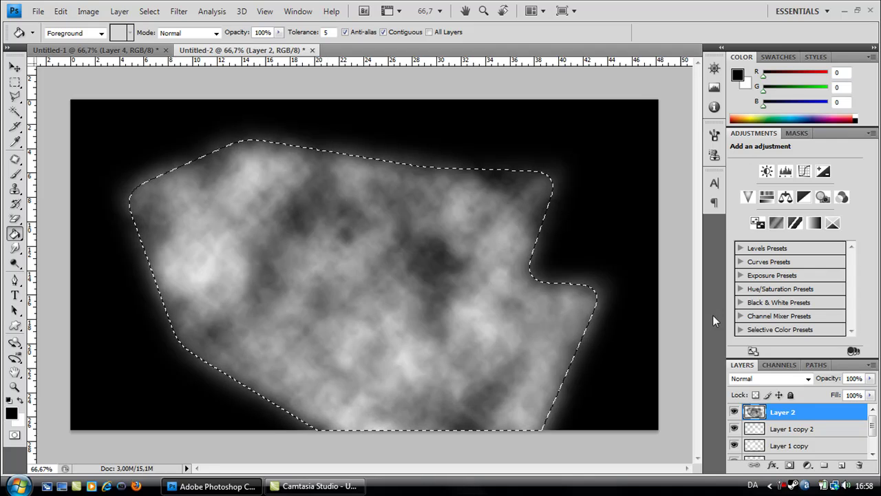
- Set Layer 2 to Overlay blend mode and deselect with the Rectangular Marquee
left_click(811, 382)
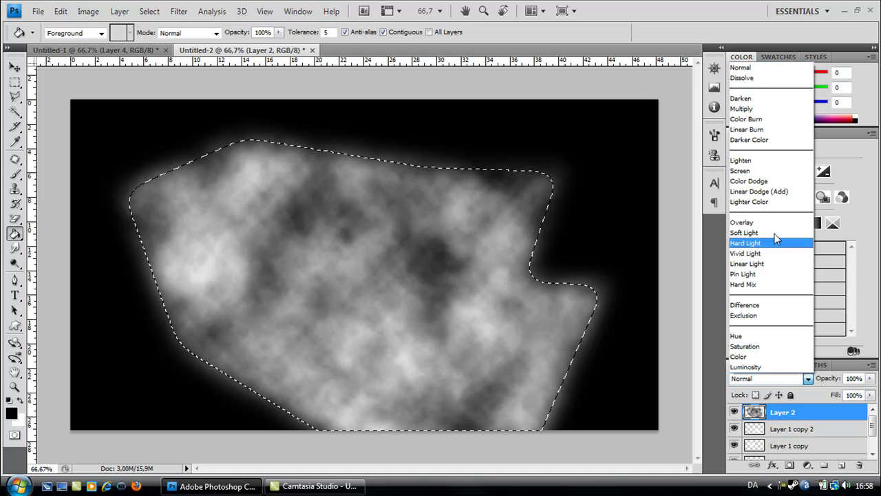
left_click(750, 222)
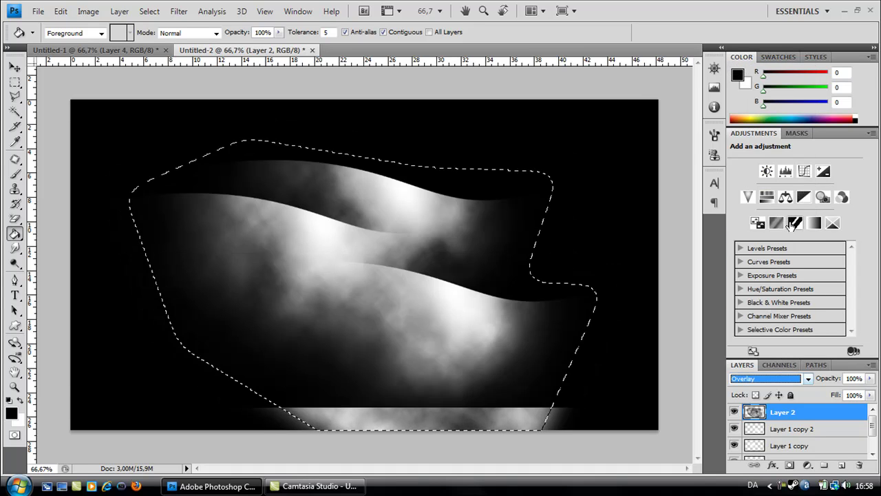
left_click(15, 82)
left_click(329, 216)
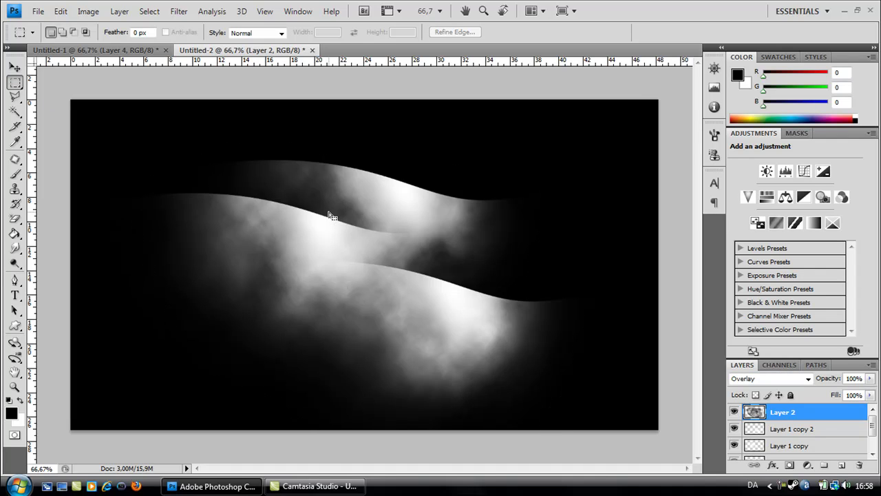
- Add empty Layer 3 and shrink the soft brush to a 277 px diameter
left_click(841, 465)
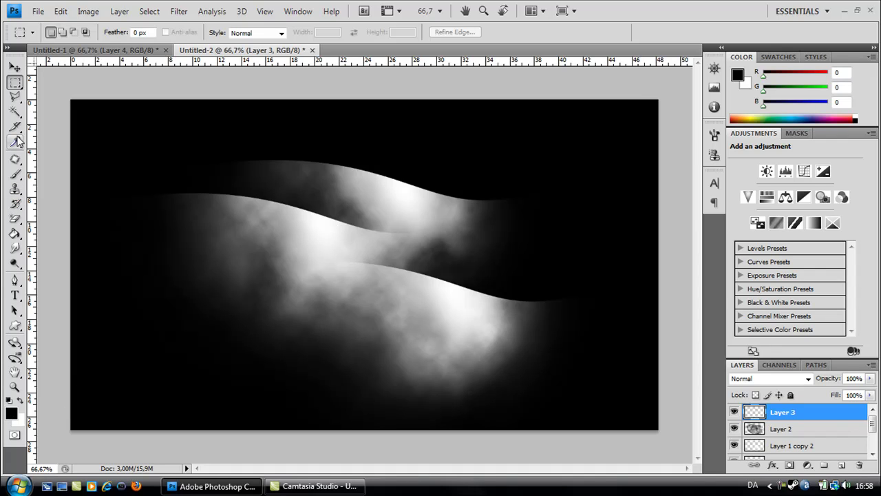
left_click(15, 176)
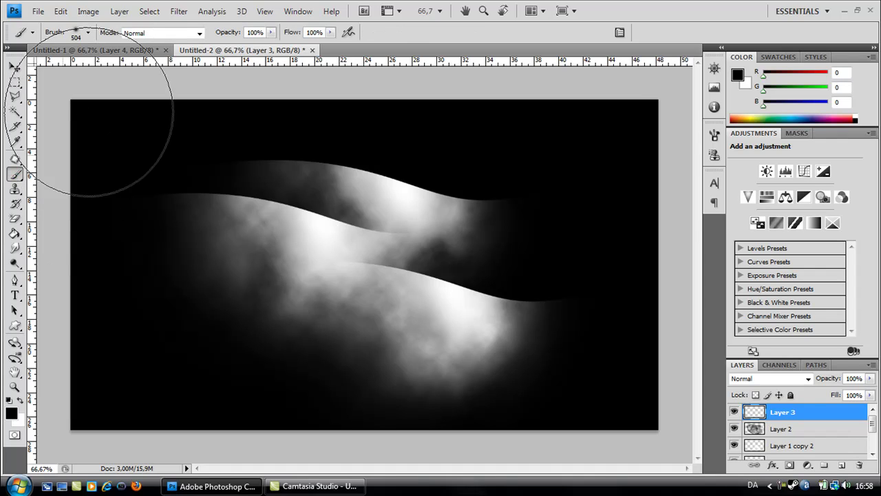
left_click(88, 32)
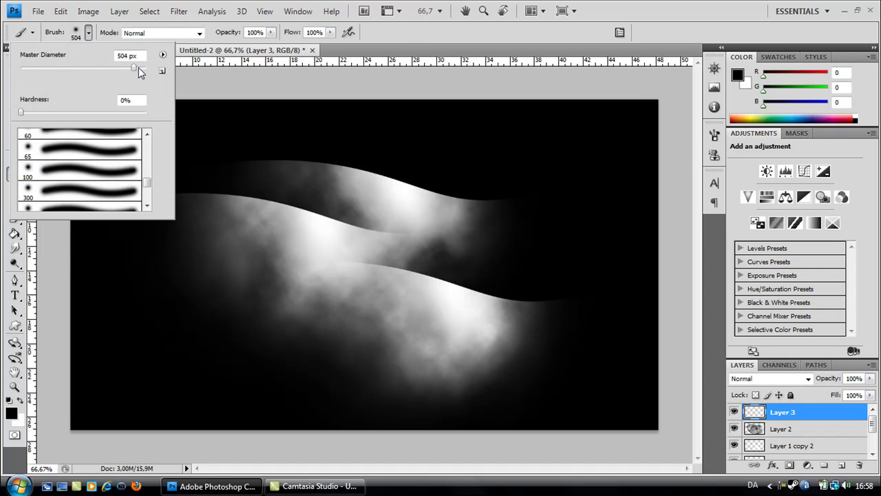
mouse_move(139, 68)
left_mouse_down()
mouse_move(106, 72)
mouse_move(119, 70)
left_mouse_up()
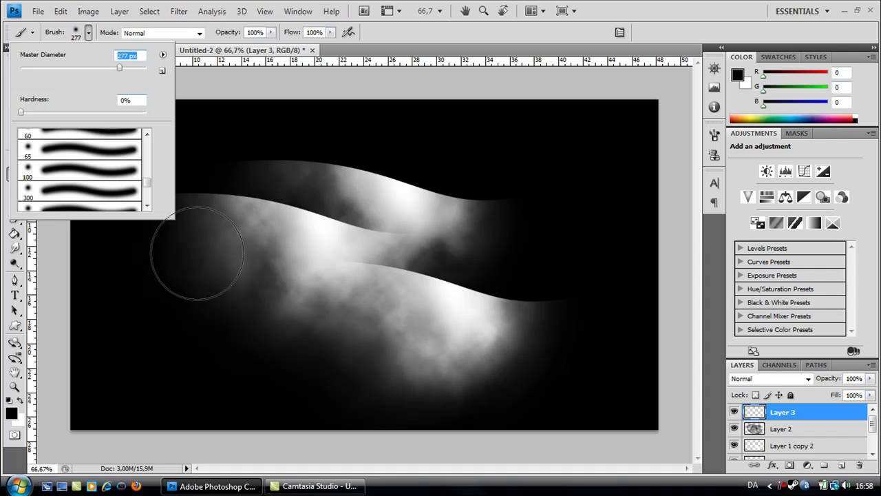
- Set Layer 3 to Overlay and paint bright blue over the ribbons' left end
left_click(11, 413)
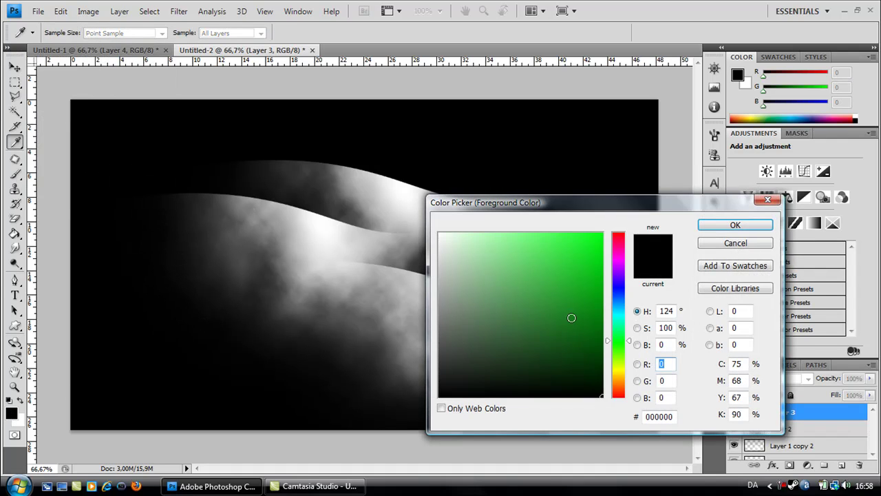
left_click(615, 298)
left_click(603, 234)
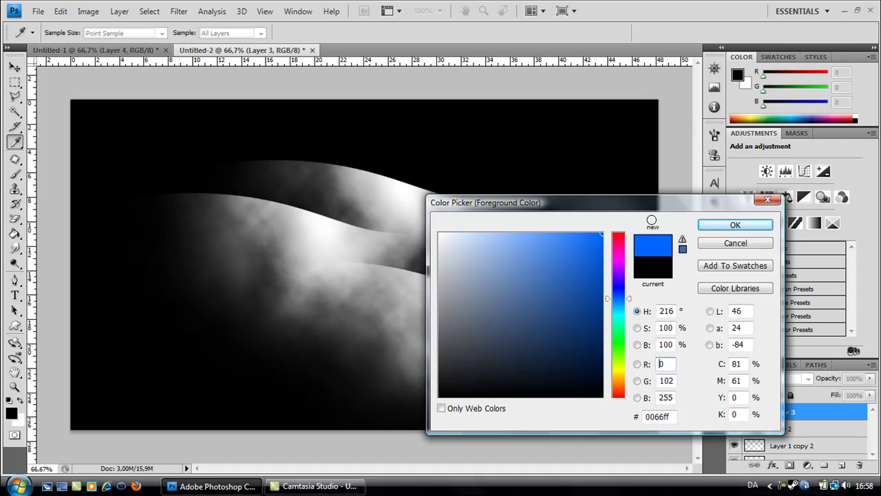
left_click(735, 224)
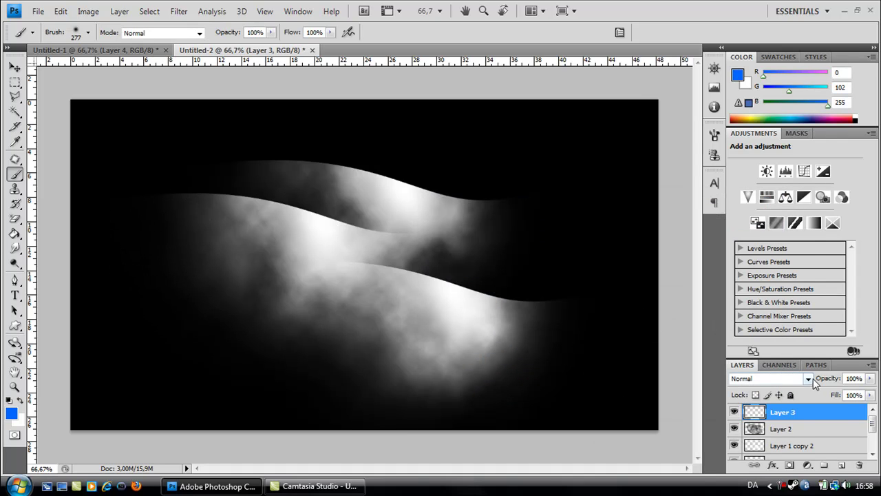
left_click(808, 378)
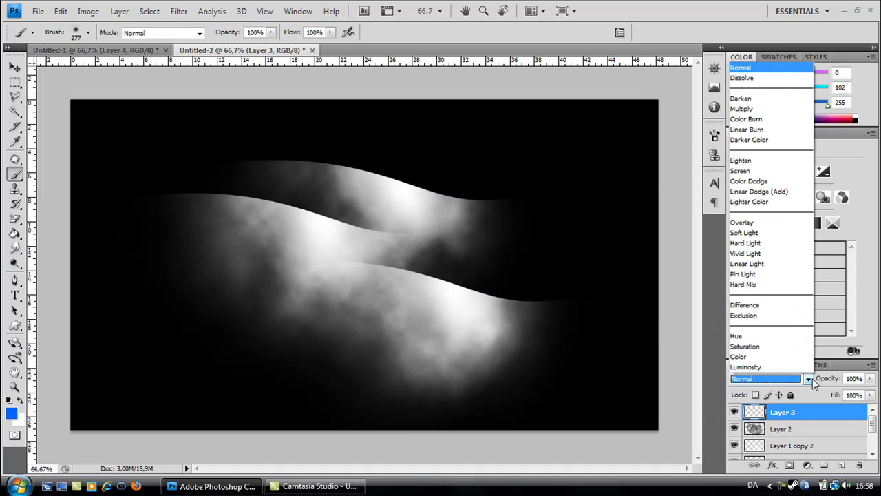
left_click(779, 224)
mouse_move(173, 256)
left_mouse_down()
mouse_move(146, 222)
mouse_move(223, 342)
mouse_move(169, 247)
mouse_move(165, 207)
mouse_move(183, 200)
mouse_move(192, 303)
left_mouse_up()
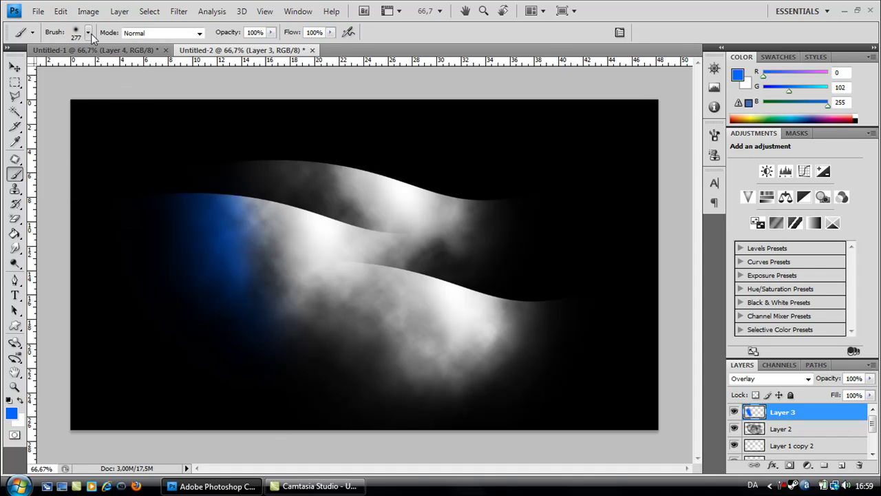
- Paint a bright green glow across the lower ribbon
left_click(11, 413)
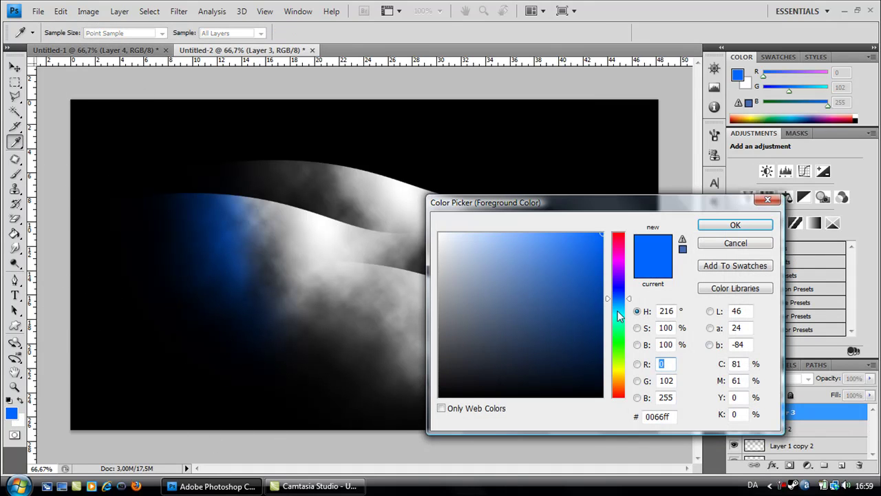
left_click_drag(625, 354, 621, 346)
left_click(730, 231)
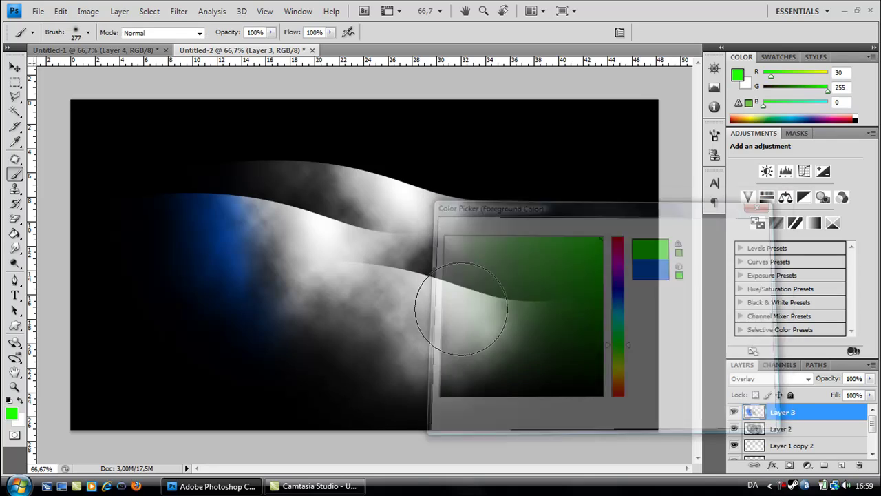
mouse_move(315, 374)
left_mouse_down()
mouse_move(366, 381)
mouse_move(363, 348)
mouse_move(315, 287)
mouse_move(296, 277)
mouse_move(296, 285)
mouse_move(282, 265)
left_mouse_up()
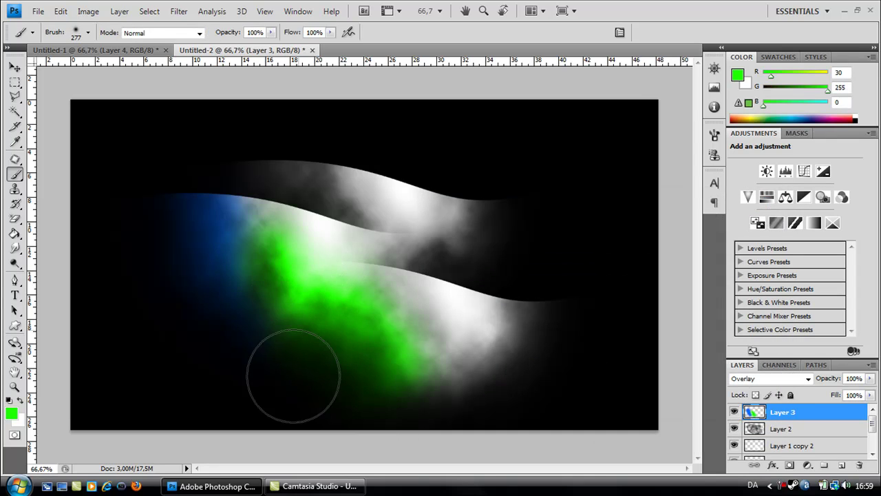
- Paint orange over the upper ribbon
left_click(13, 412)
left_click_drag(621, 345, 622, 388)
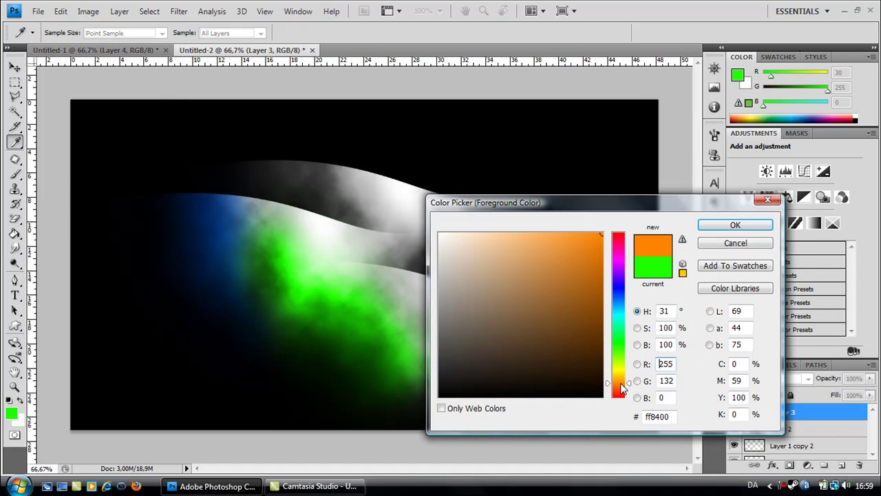
left_click(735, 224)
mouse_move(285, 157)
left_mouse_down()
mouse_move(368, 185)
mouse_move(309, 180)
mouse_move(291, 191)
mouse_move(331, 201)
mouse_move(365, 193)
mouse_move(325, 230)
mouse_move(345, 238)
left_mouse_up()
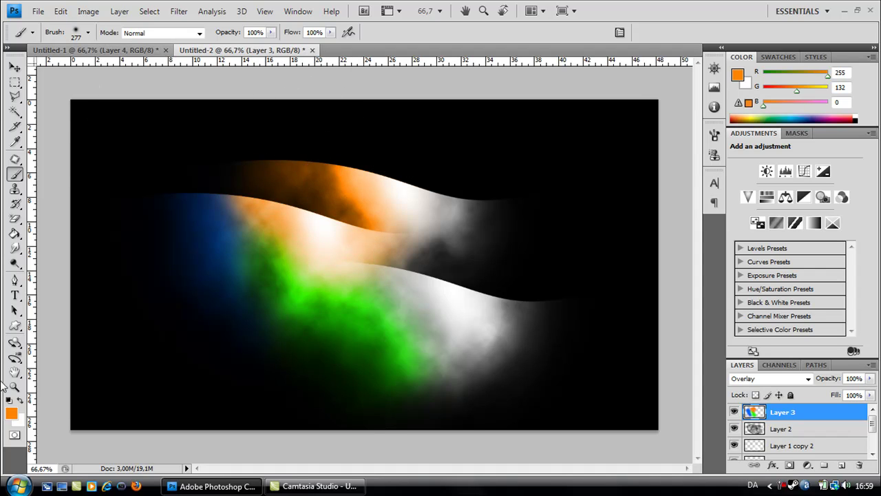
- Paint a yellow glow below the green area
left_click(11, 413)
left_click(619, 373)
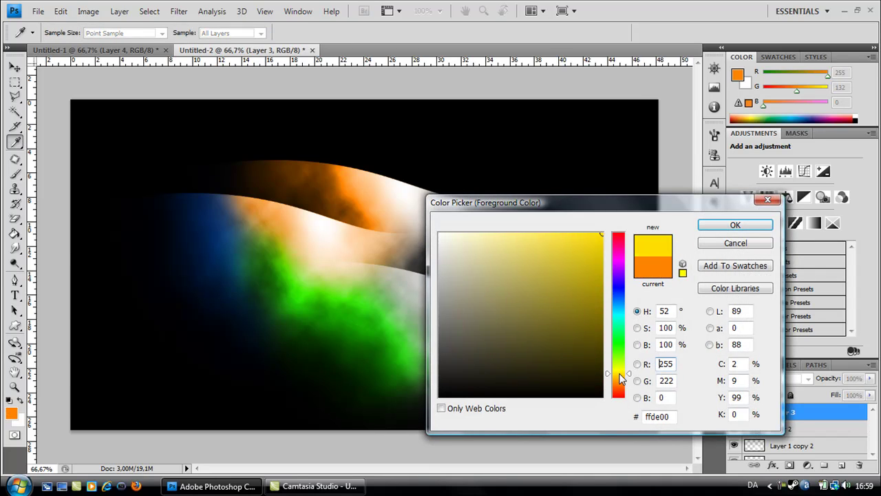
left_click(735, 225)
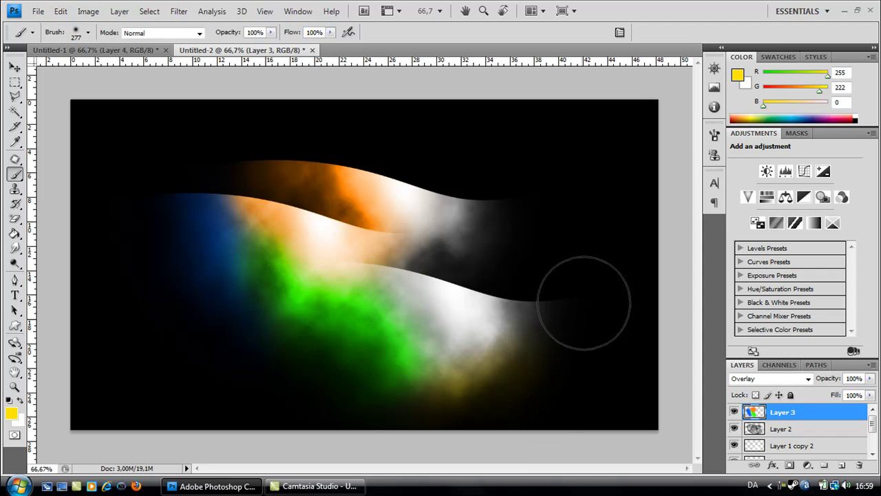
mouse_move(582, 320)
left_mouse_down()
mouse_move(499, 385)
mouse_move(422, 430)
left_mouse_up()
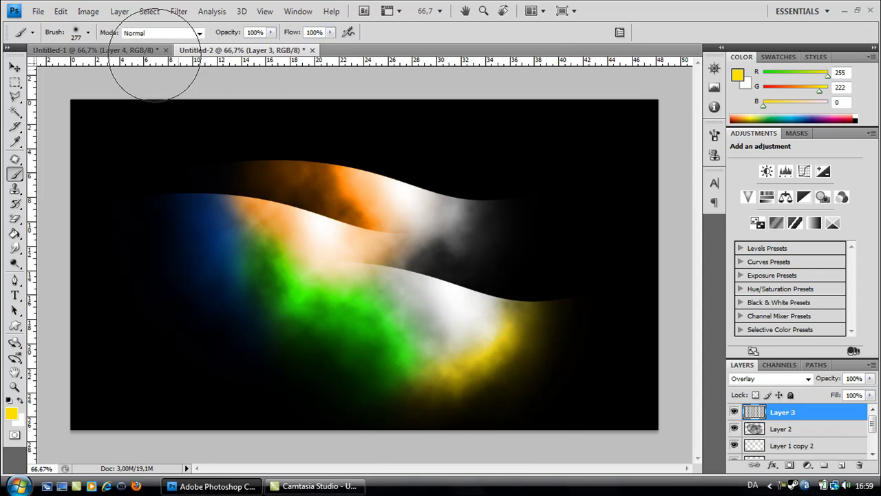
- Paint pure red over the right ends of the ribbons
left_click(12, 413)
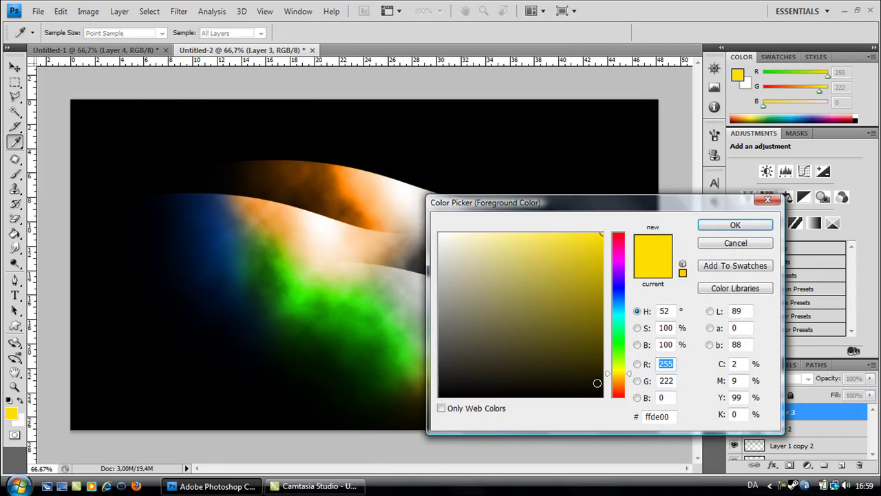
left_click_drag(618, 338, 614, 233)
left_click(735, 225)
key("b")
mouse_move(443, 285)
left_mouse_down()
mouse_move(461, 317)
mouse_move(469, 287)
mouse_move(526, 232)
mouse_move(534, 204)
mouse_move(519, 210)
mouse_move(574, 291)
mouse_move(513, 295)
mouse_move(468, 194)
mouse_move(448, 216)
left_mouse_up()
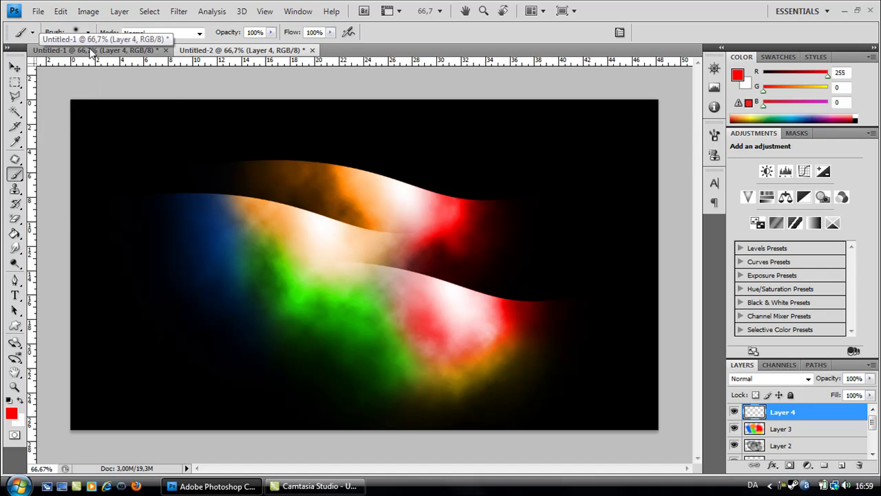
- Pick the 756 px crack-texture brush from the brush presets, passing over the 873 px one
left_click(87, 32)
scroll(144, 178, "down", 5)
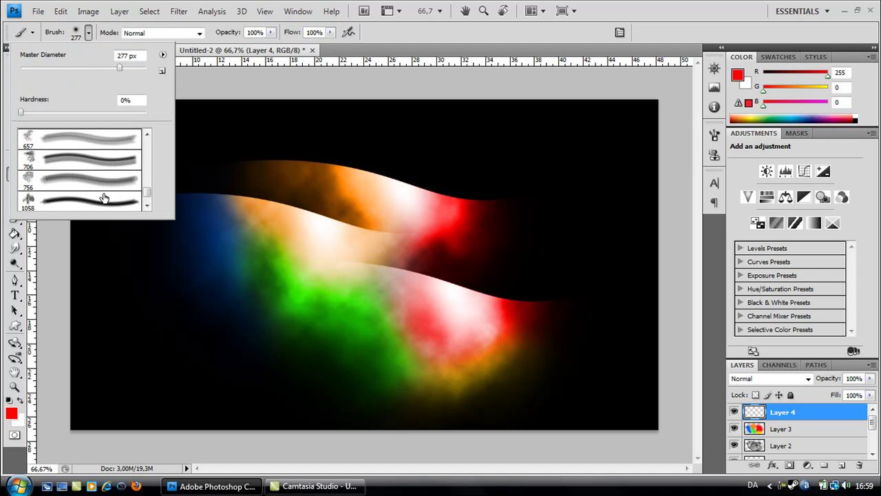
scroll(96, 211, "down", 1)
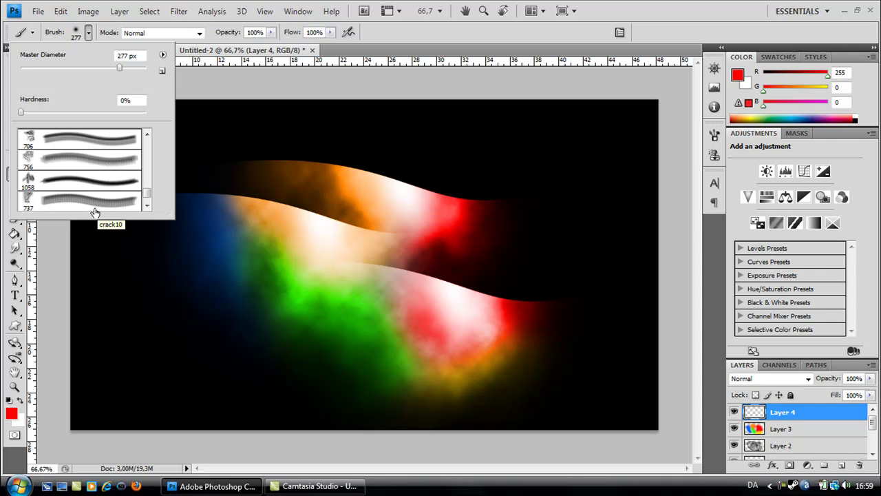
scroll(90, 207, "up", 5)
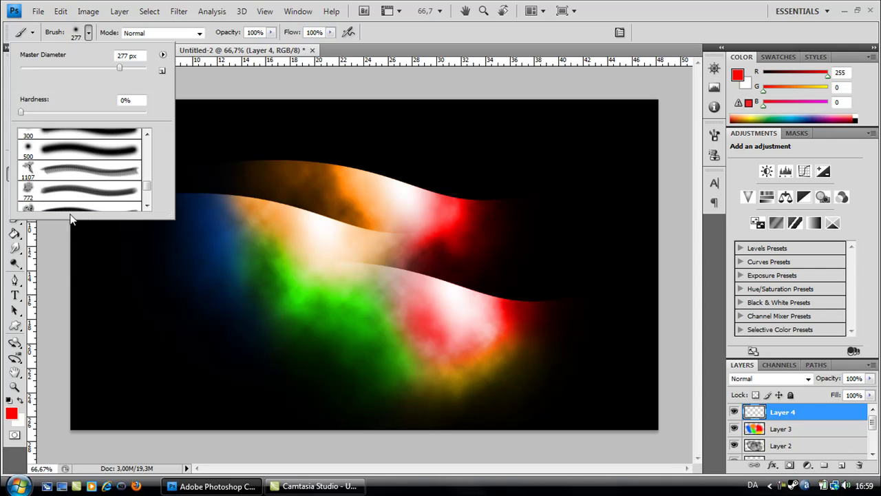
scroll(43, 205, "down", 4)
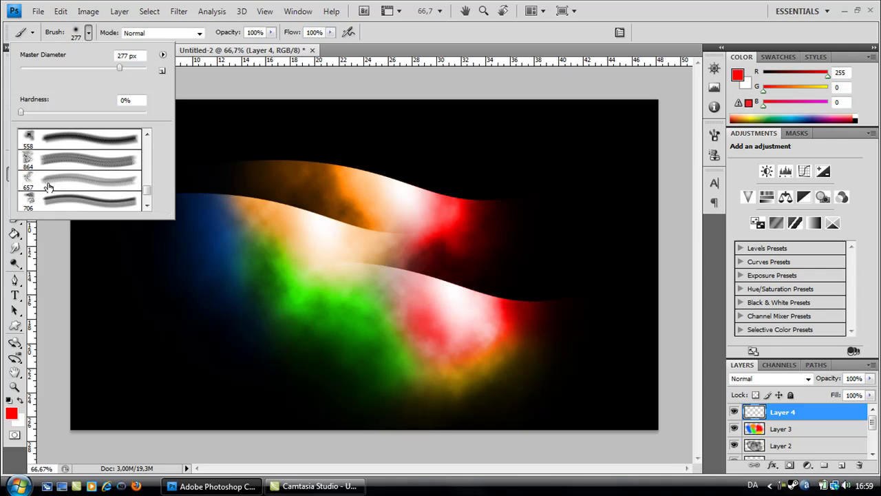
scroll(48, 187, "down", 1)
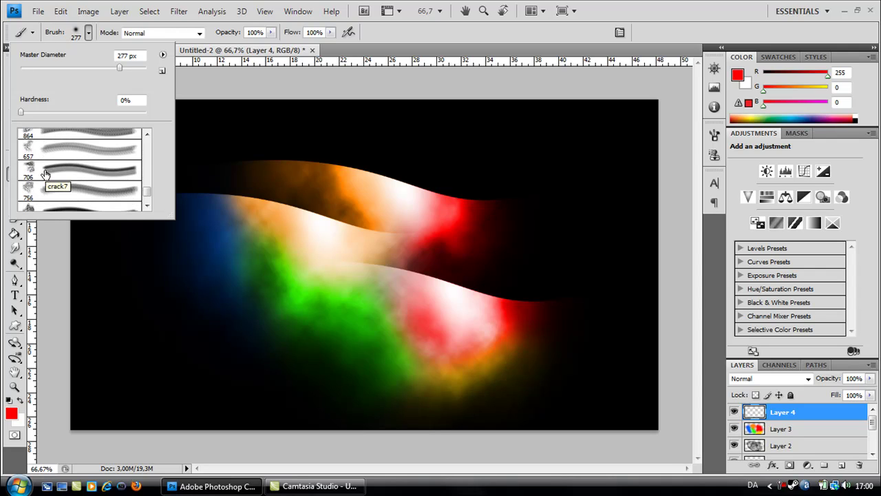
scroll(45, 173, "down", 2)
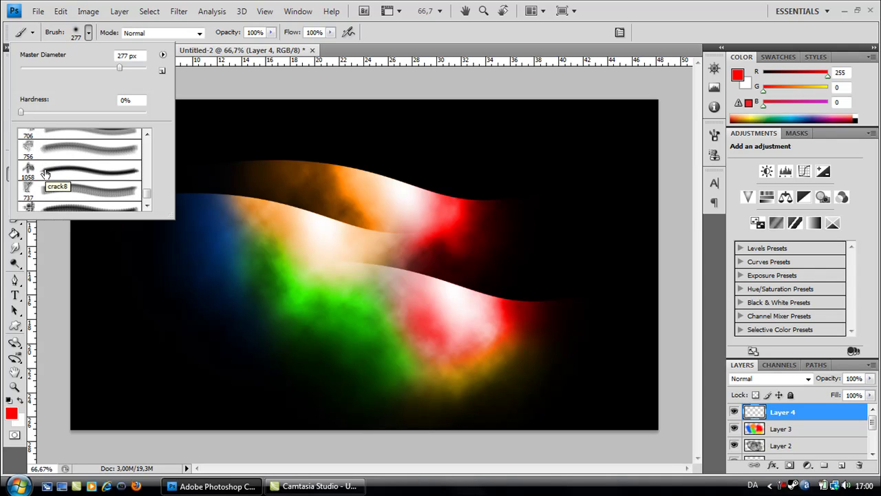
scroll(84, 198, "down", 2)
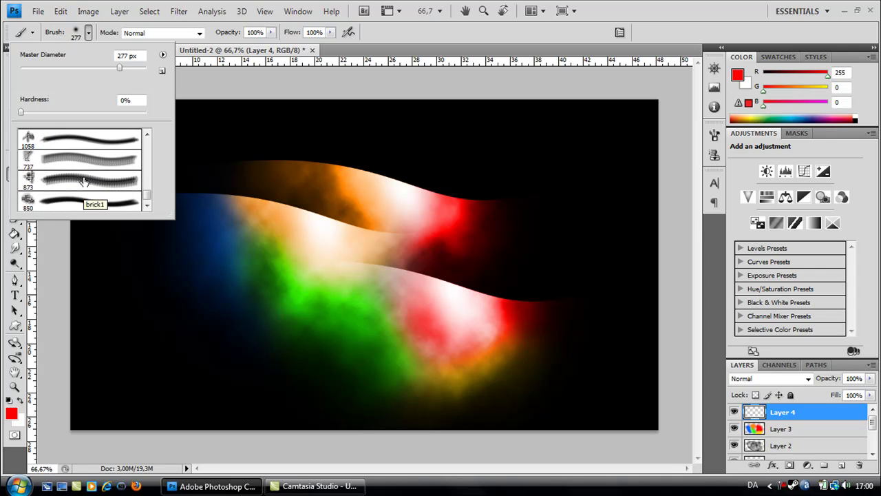
left_click(82, 181)
scroll(44, 166, "up", 1)
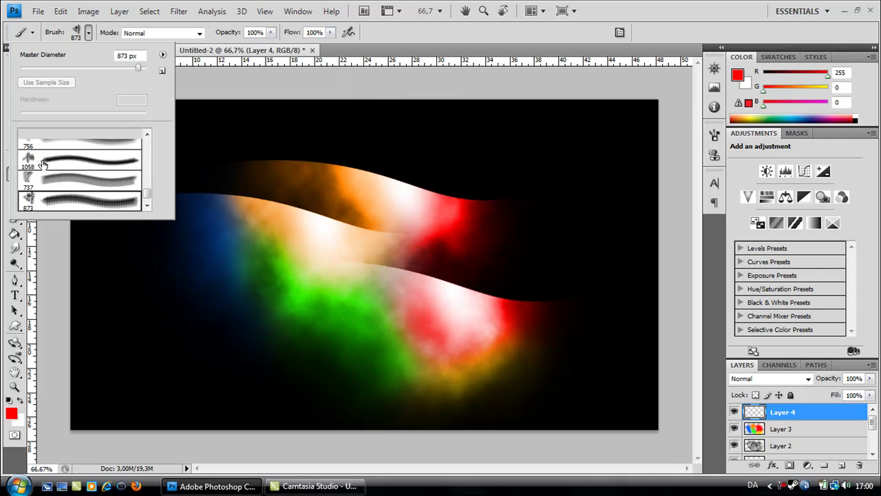
left_click(74, 144)
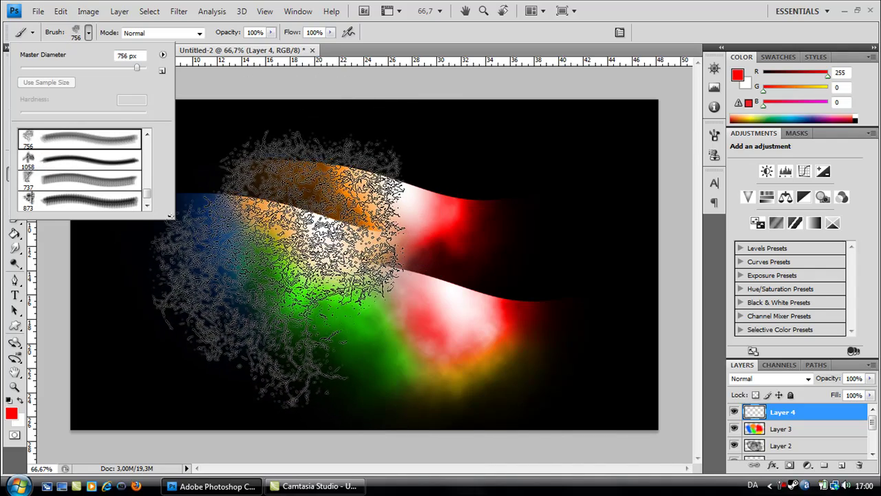
- Stamp a trial red crack stroke over the left ribbons, then undo it
left_click(289, 258)
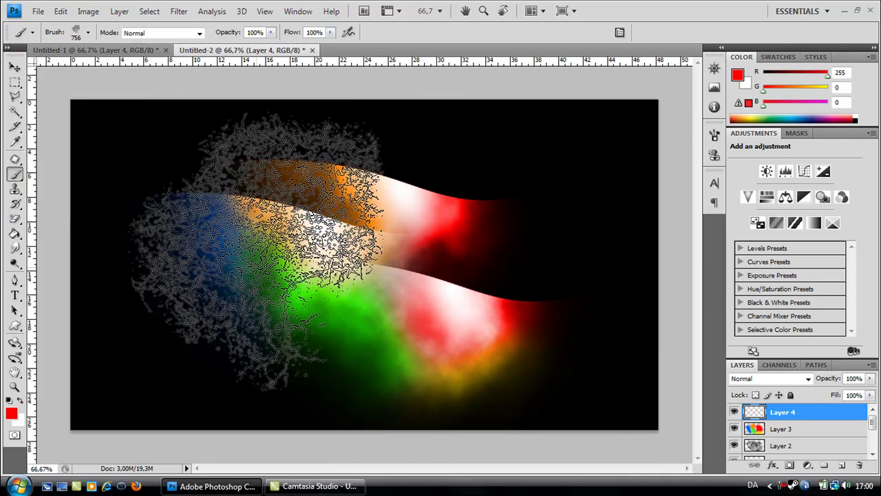
left_click_drag(262, 261, 334, 265)
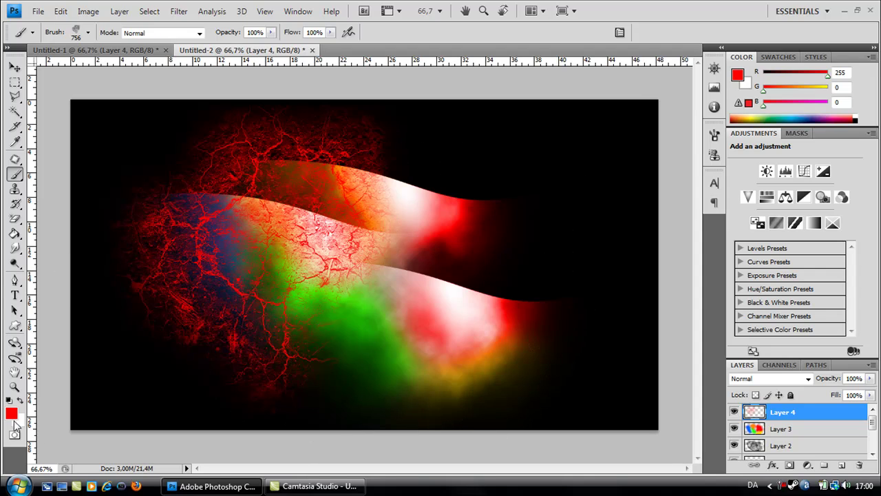
key("ctrl+z")
- Set the foreground colour to black and stamp black cracks across the ribbons on Layer 4
left_click(12, 413)
left_click_drag(523, 368, 604, 398)
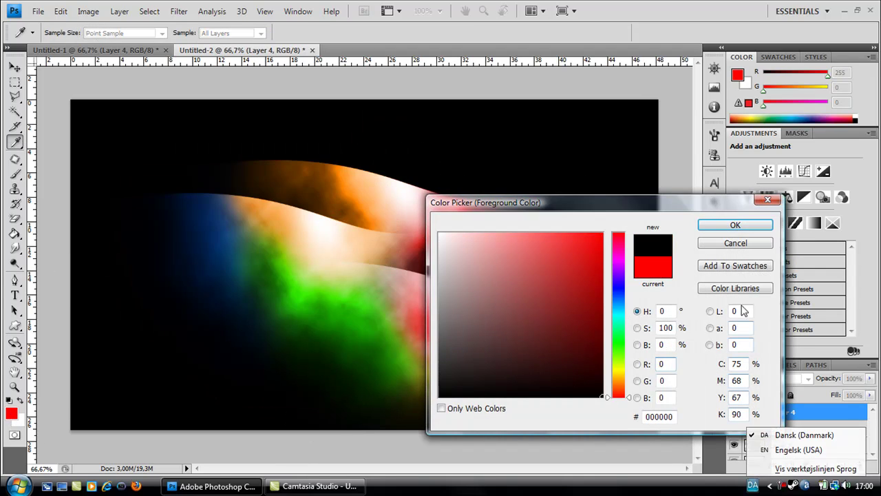
key("Escape")
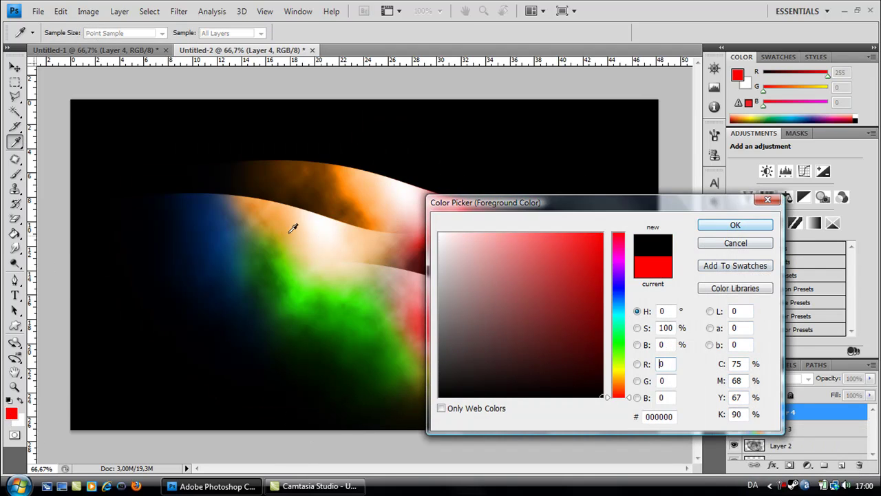
left_click(735, 225)
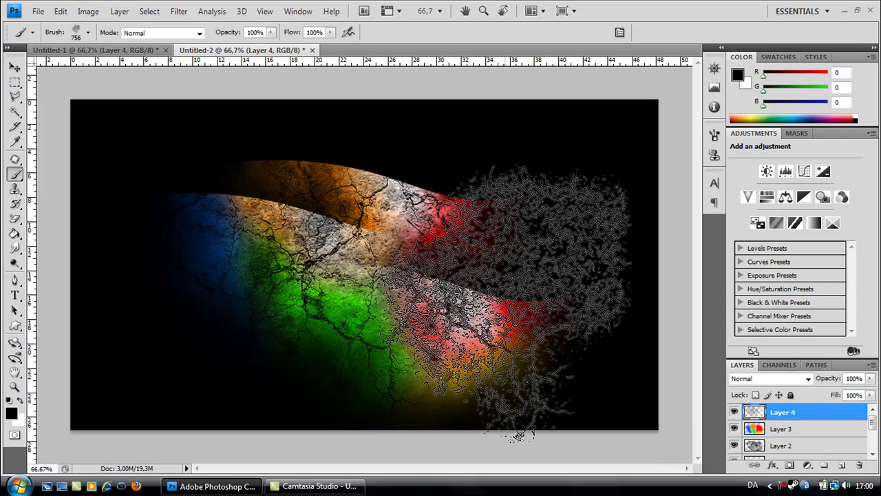
left_click(507, 303)
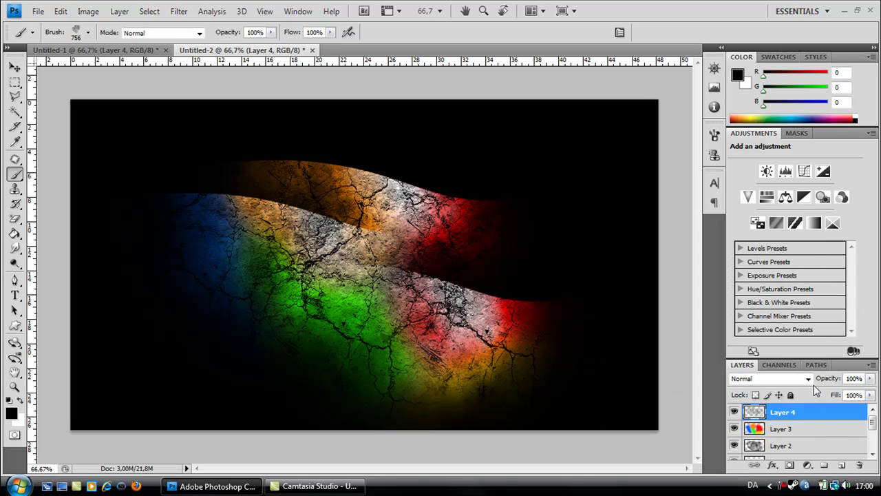
- Set Layer 4's blend mode to Soft Light after briefly trying Overlay
left_click(809, 379)
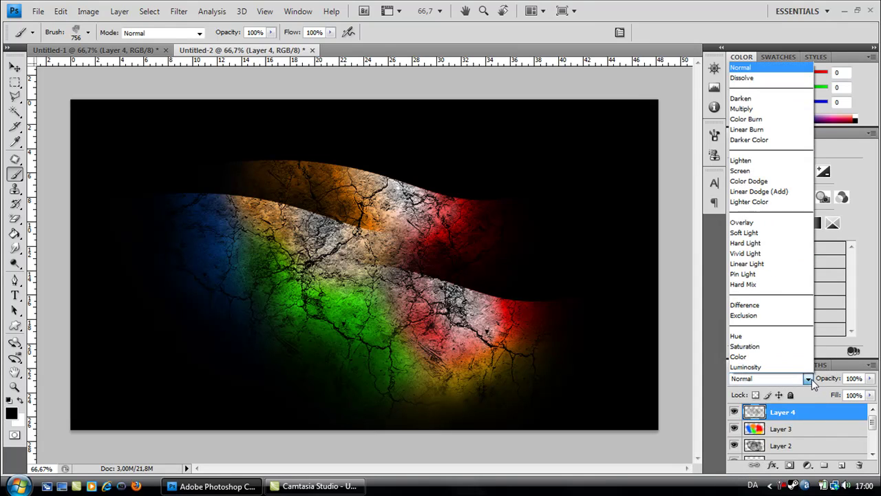
left_click(757, 223)
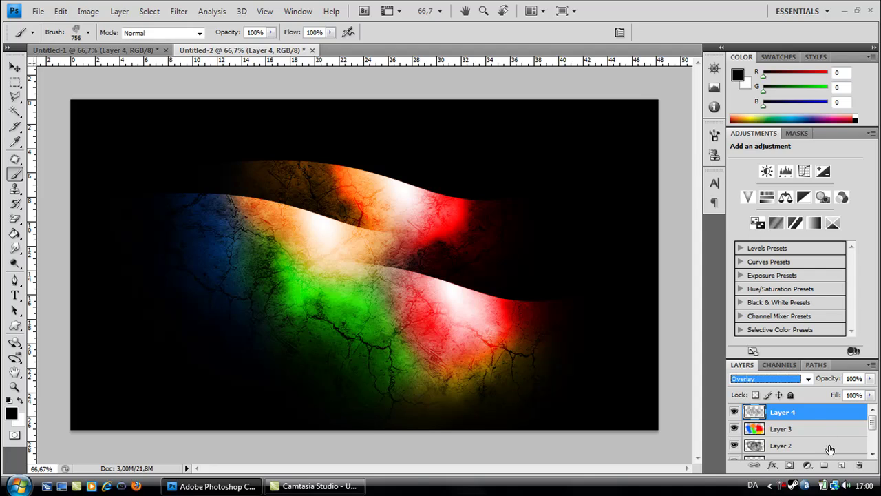
left_click(809, 380)
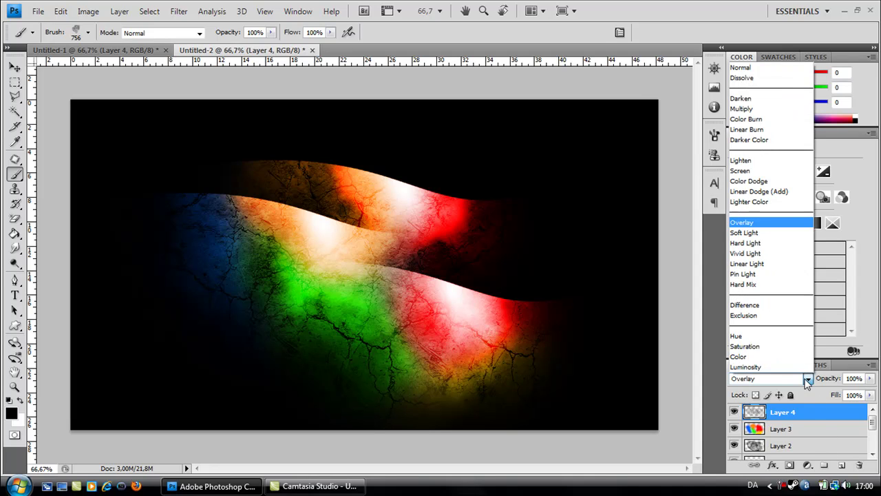
left_click(755, 237)
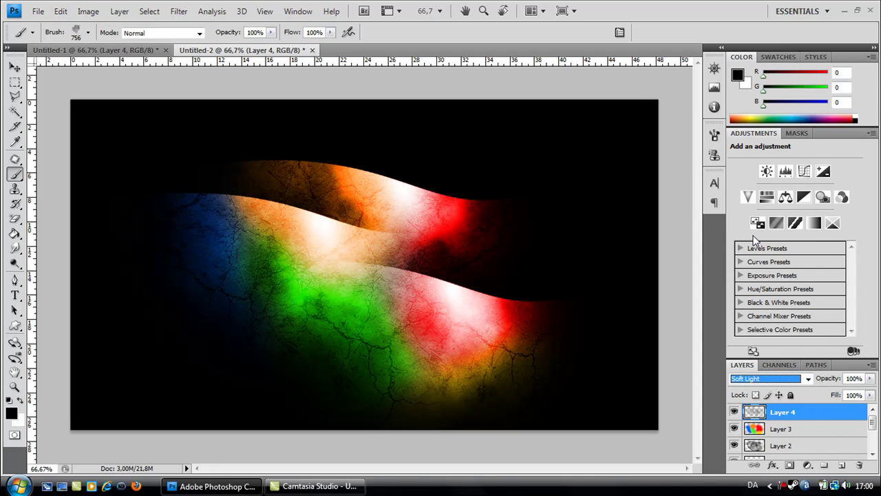